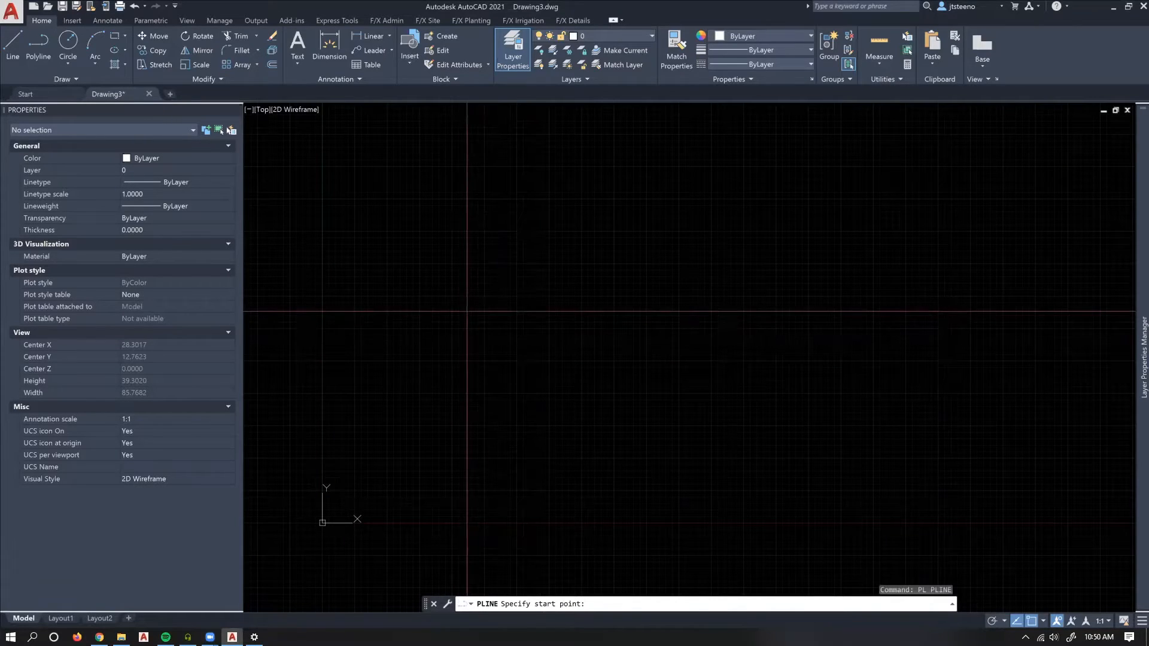
Draw a closed twelve-vertex polyline of straight segments, outlining an irregular shape with a notch cut into its lower side.
{"action": "left_click", "coordinate": [492, 290]}
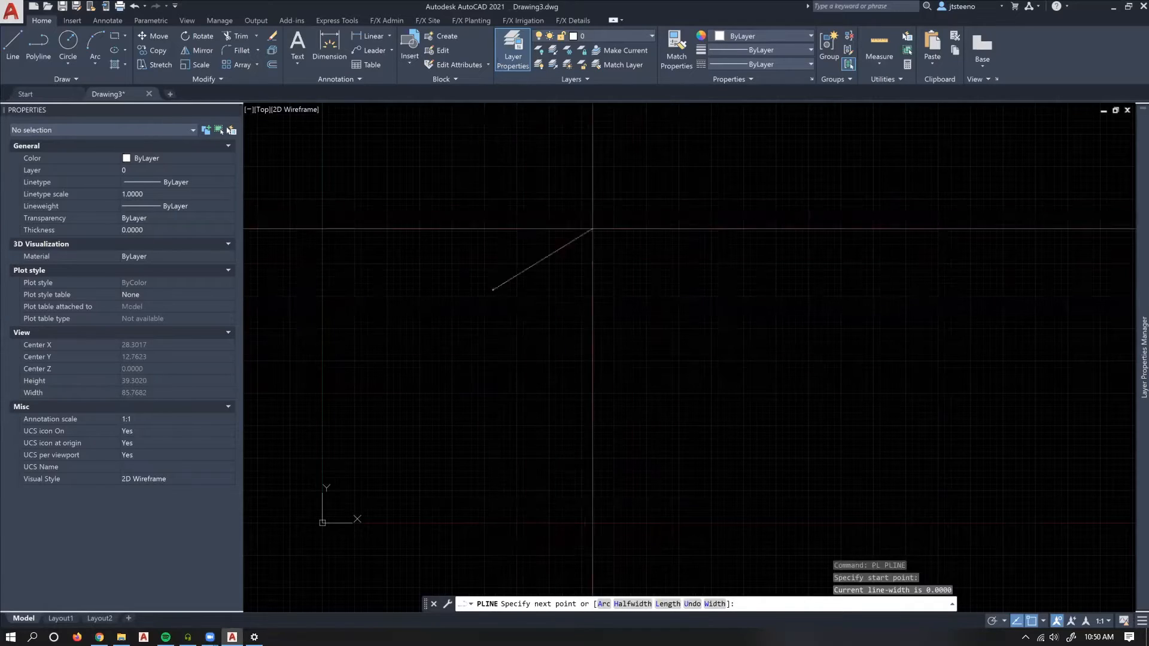
{"action": "left_click", "coordinate": [637, 295]}
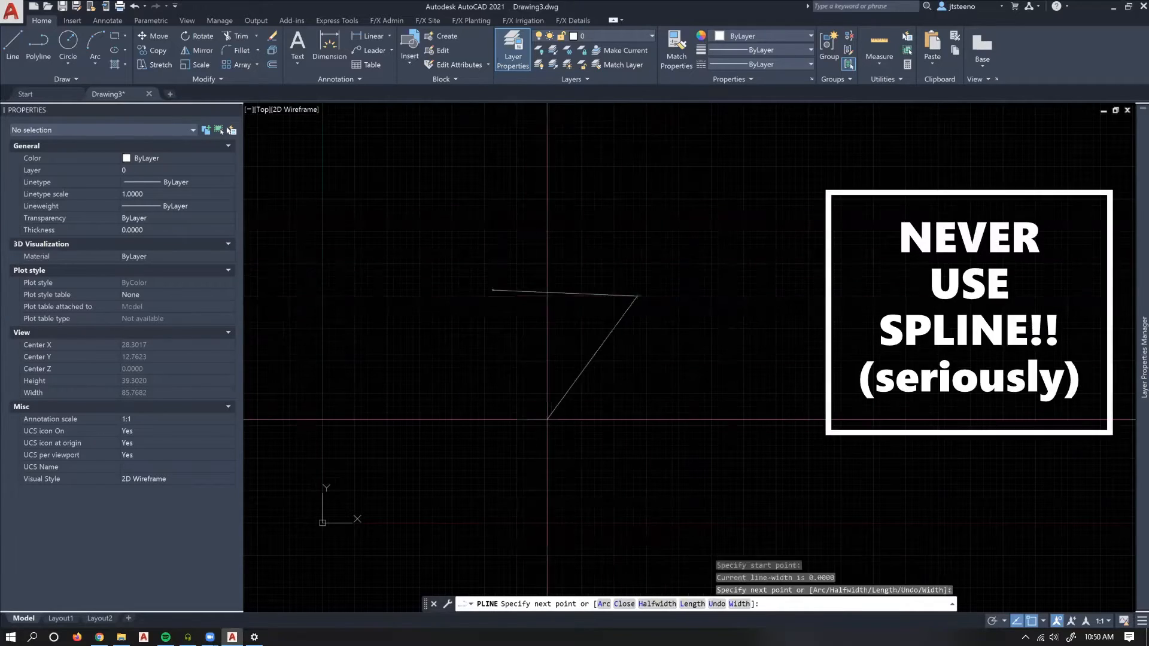
{"action": "left_click", "coordinate": [547, 418]}
{"action": "left_click", "coordinate": [753, 484]}
{"action": "left_click", "coordinate": [812, 332]}
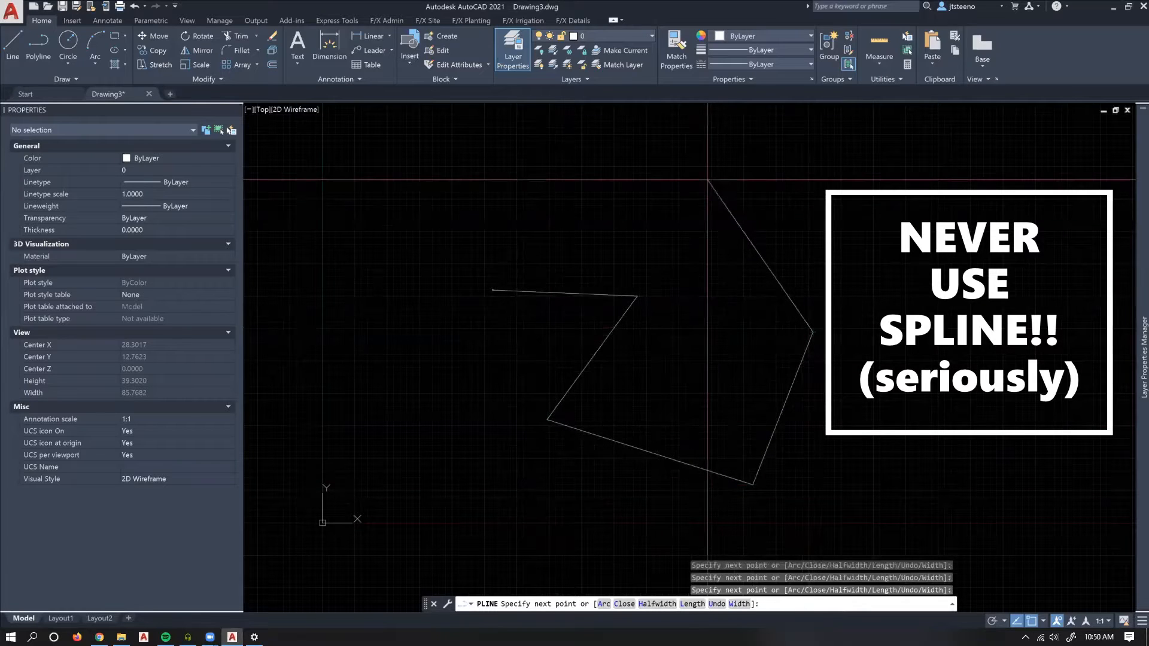
{"action": "left_click", "coordinate": [708, 180]}
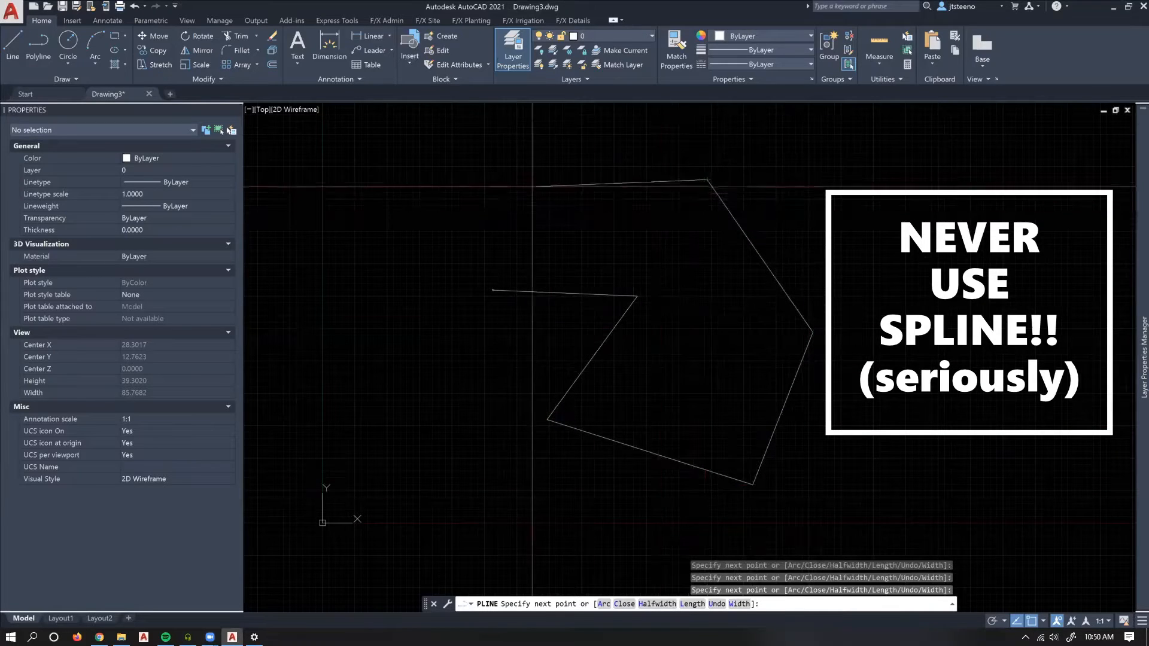
{"action": "left_click", "coordinate": [504, 170]}
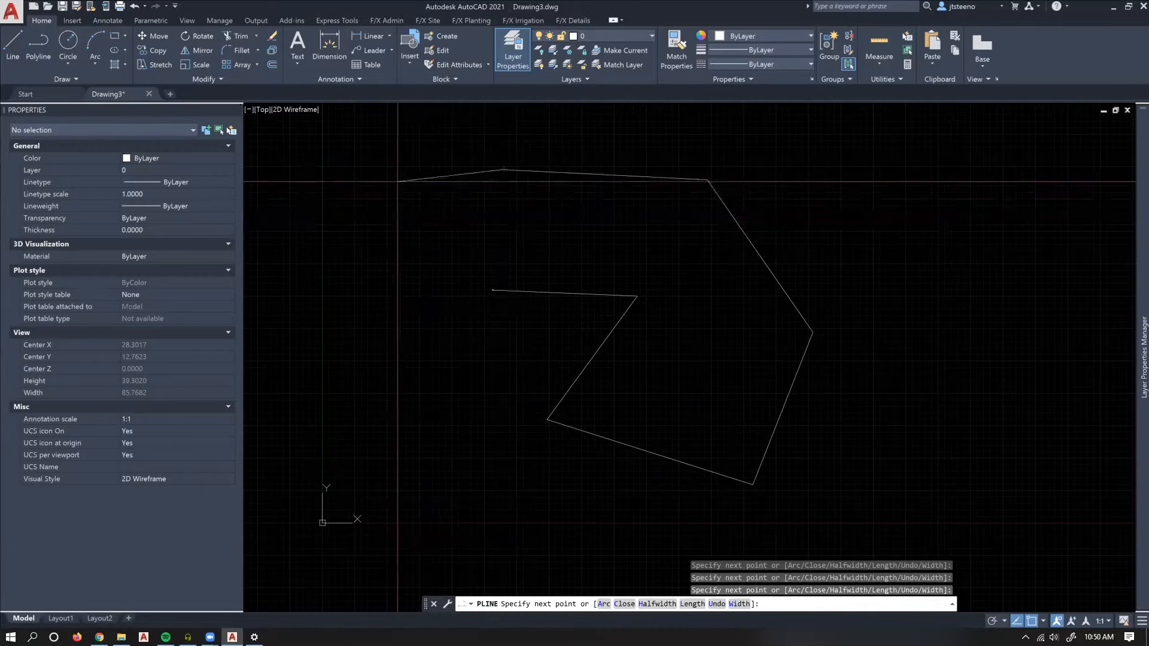
{"action": "left_click", "coordinate": [399, 194]}
{"action": "left_click", "coordinate": [303, 266]}
{"action": "left_click", "coordinate": [405, 381]}
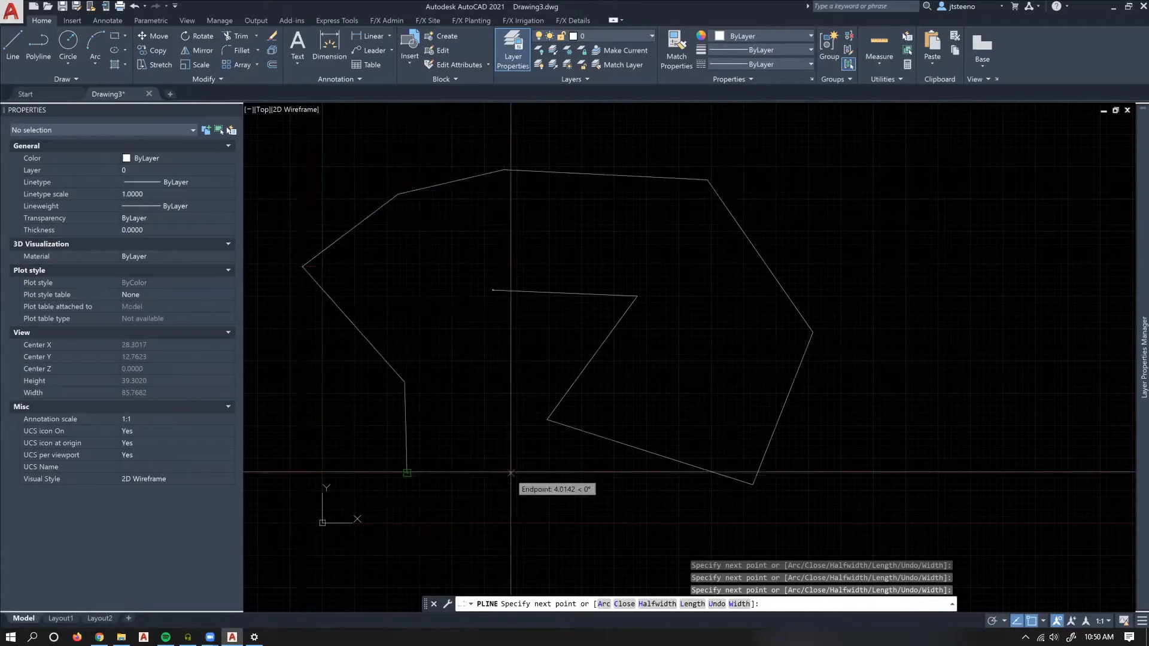
{"action": "left_click", "coordinate": [407, 473]}
{"action": "left_click", "coordinate": [514, 471]}
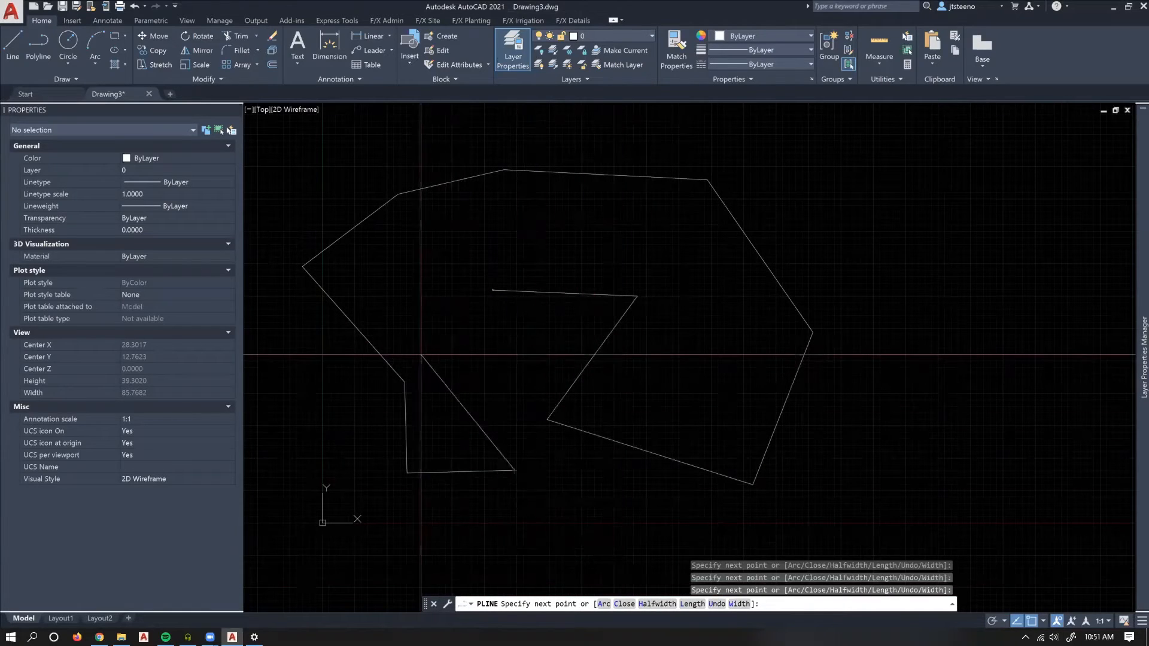
{"action": "key", "text": "Return"}
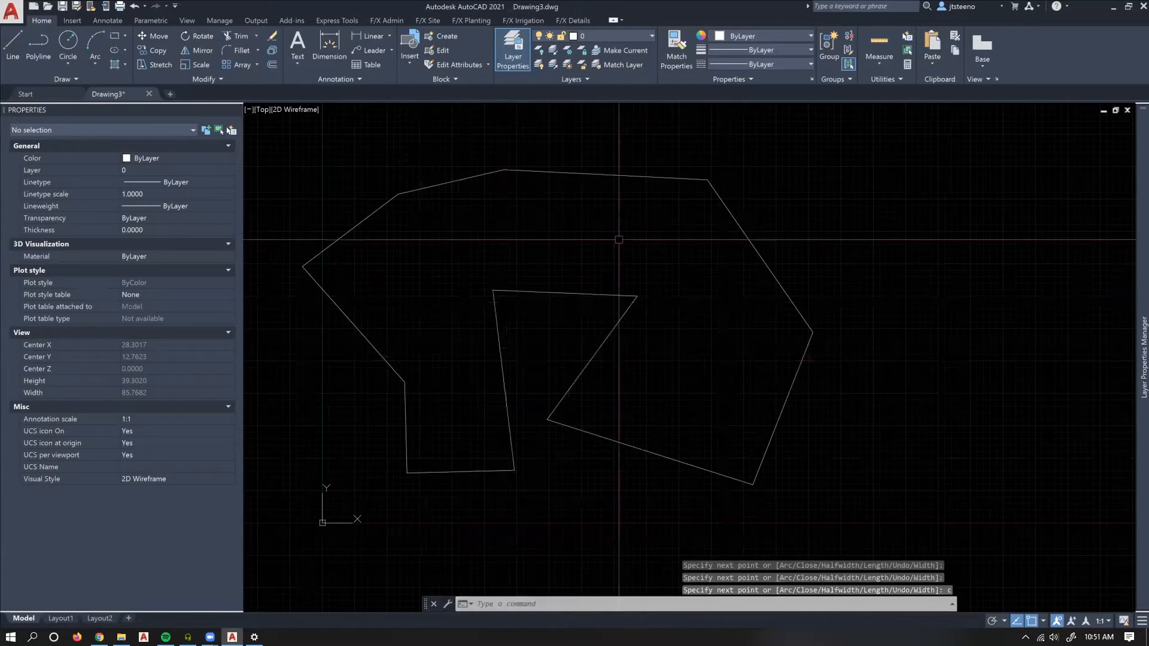
Select the closed polyline, and hide and restore the Properties palette.
{"action": "left_click", "coordinate": [659, 287]}
{"action": "left_click", "coordinate": [600, 313]}
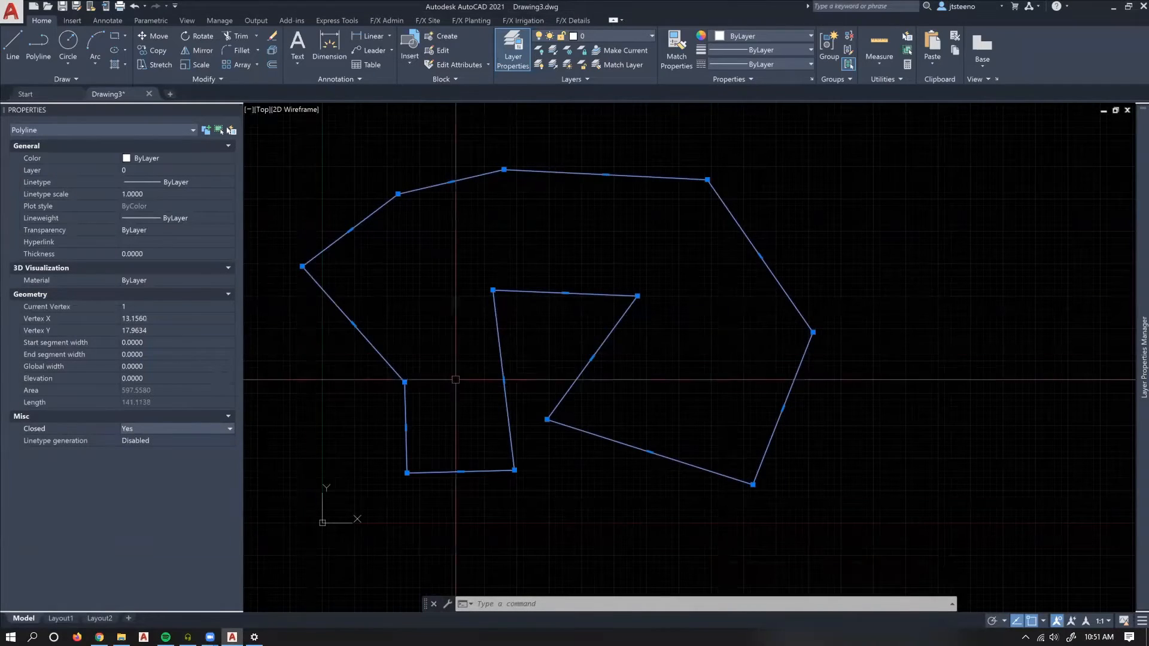
{"action": "key", "text": "ctrl+1"}
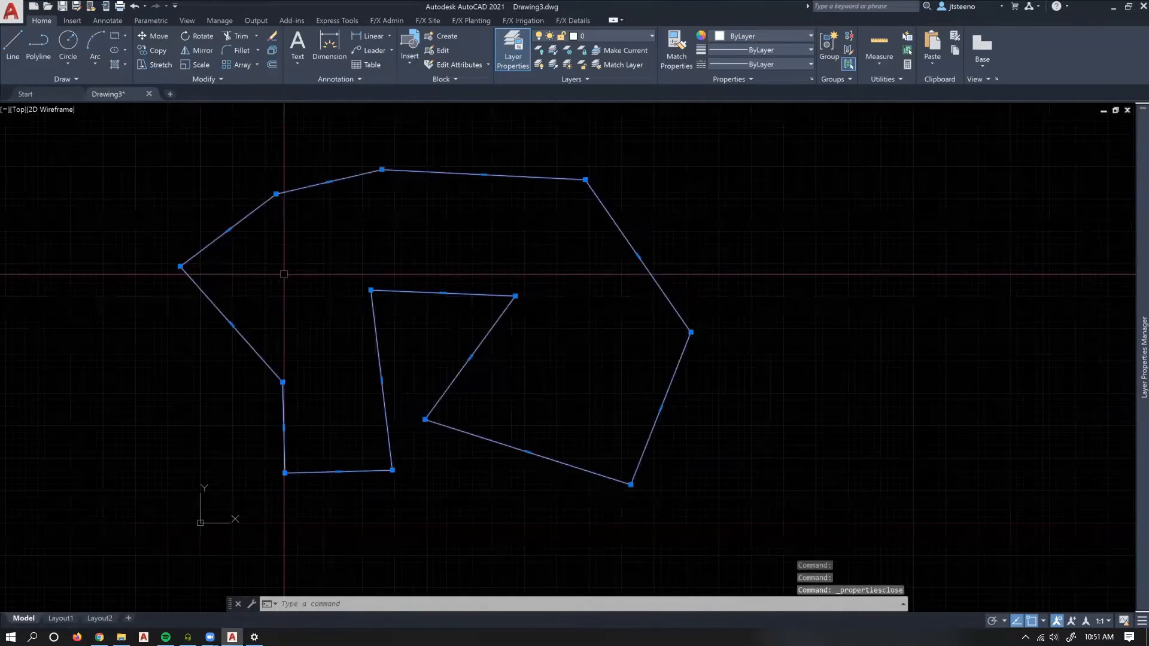
{"action": "key", "text": "ctrl+1"}
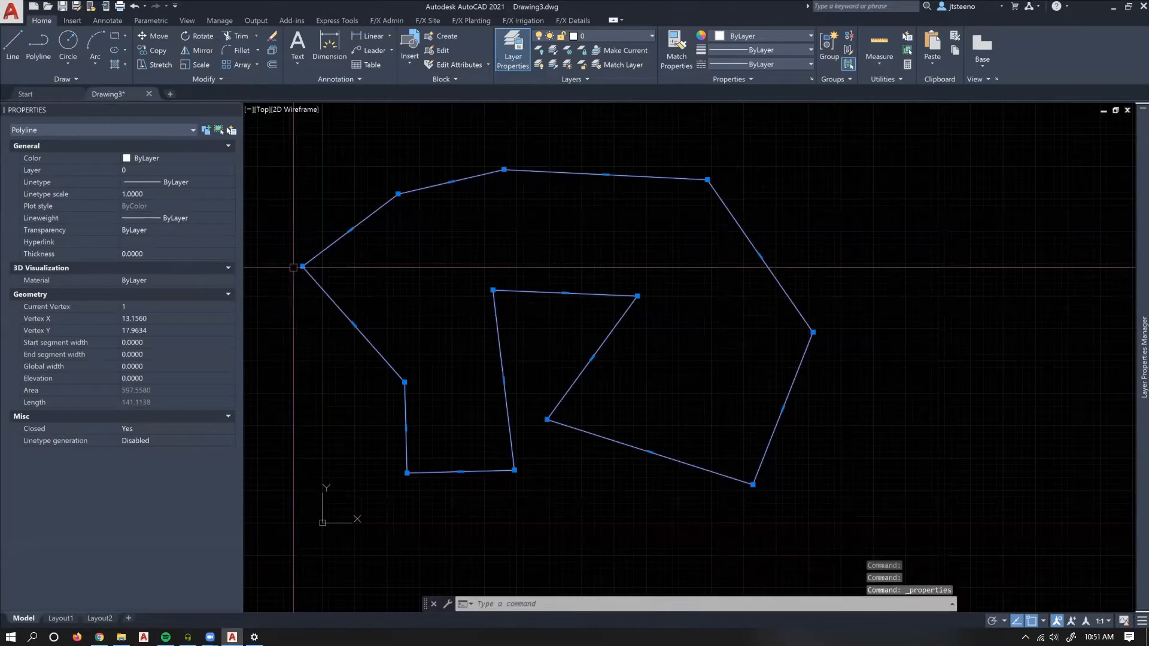
Display the Quick Properties of the selected polyline with the QUICKPROPERTIES command and close them again.
{"action": "type", "text": "qu"}
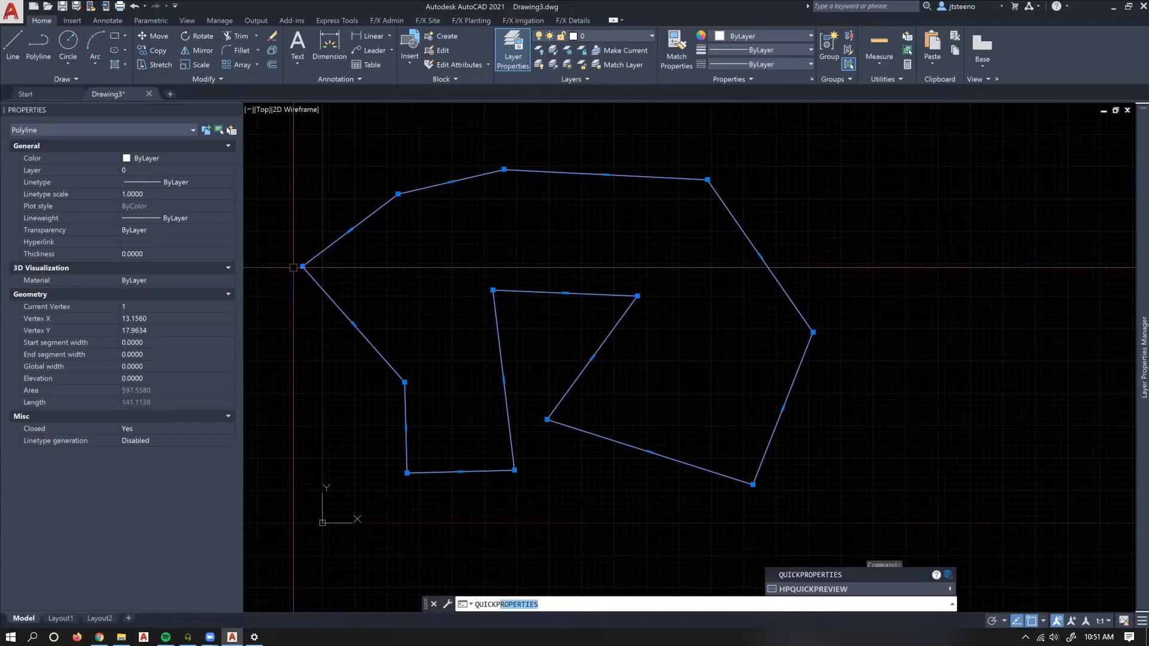
{"action": "key", "text": "Return"}
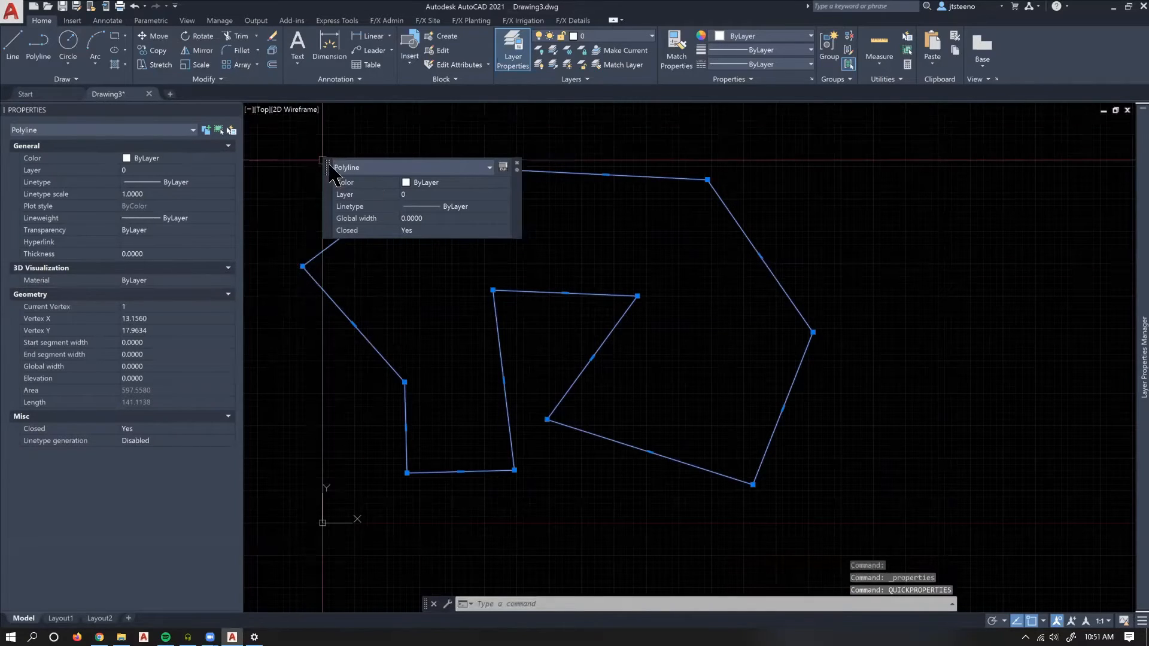
{"action": "left_click", "coordinate": [517, 162]}
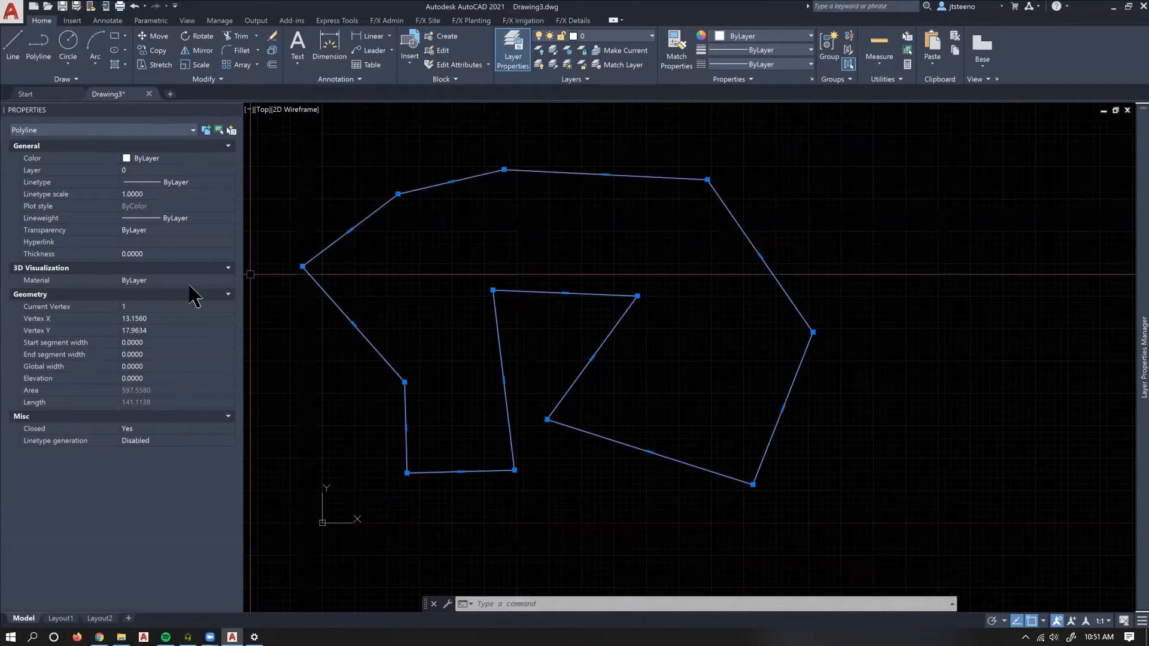
Collapse the Properties palette so it auto-hides, and expand it temporarily to view the selected polyline's properties.
{"action": "left_click", "coordinate": [223, 110]}
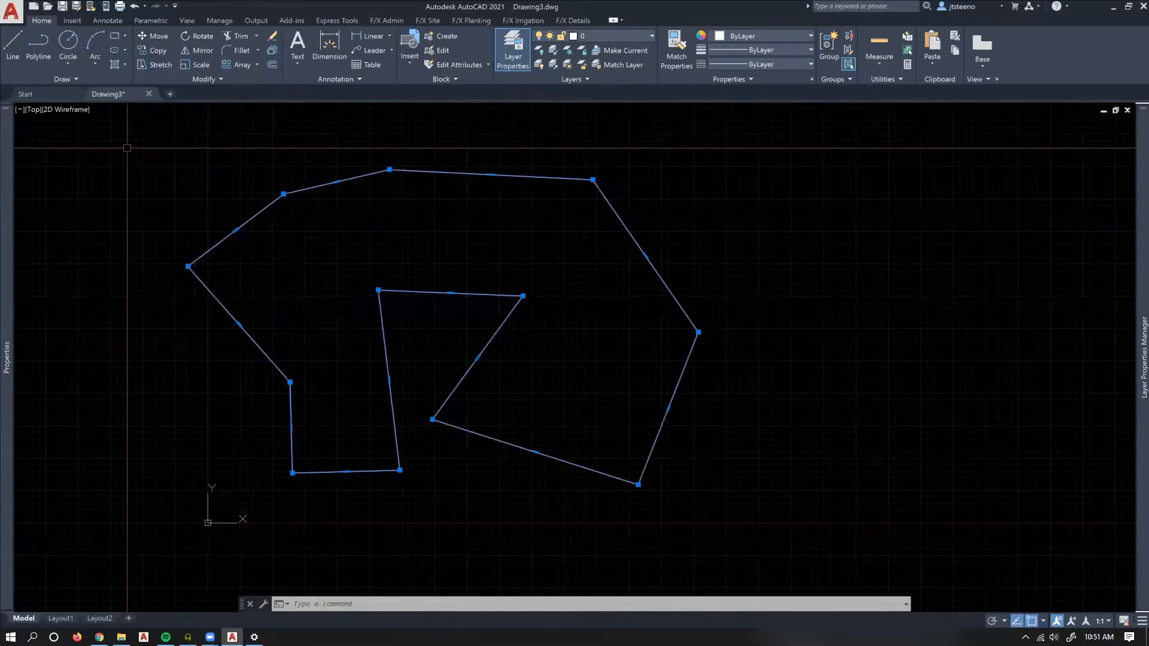
{"action": "mouse_move", "coordinate": [6, 144]}
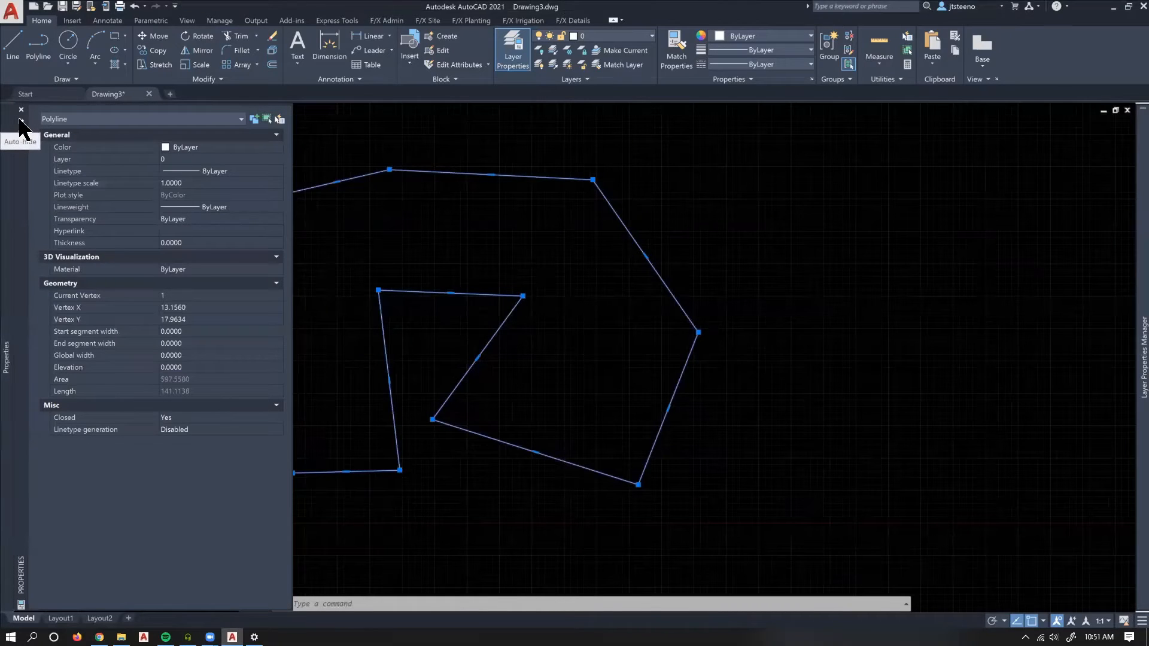
{"action": "scroll", "coordinate": [645, 274], "scroll_direction": "down", "scroll_amount": 4}
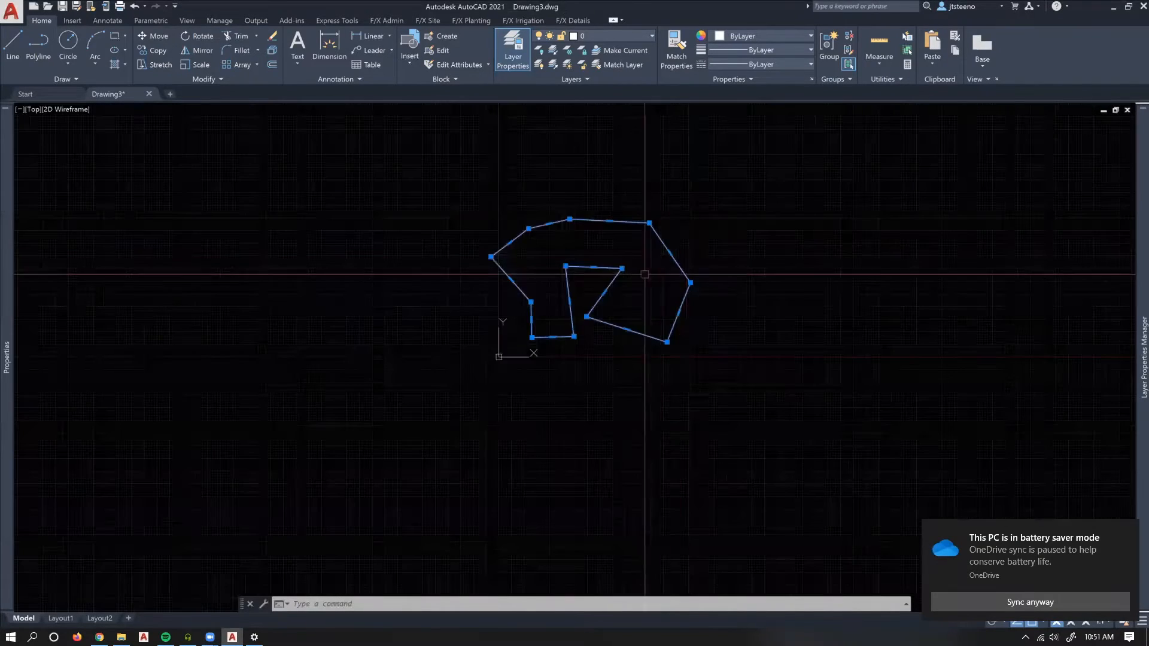
{"action": "scroll", "coordinate": [670, 240], "scroll_direction": "up", "scroll_amount": 4}
{"action": "scroll", "coordinate": [526, 239], "scroll_direction": "down", "scroll_amount": 4}
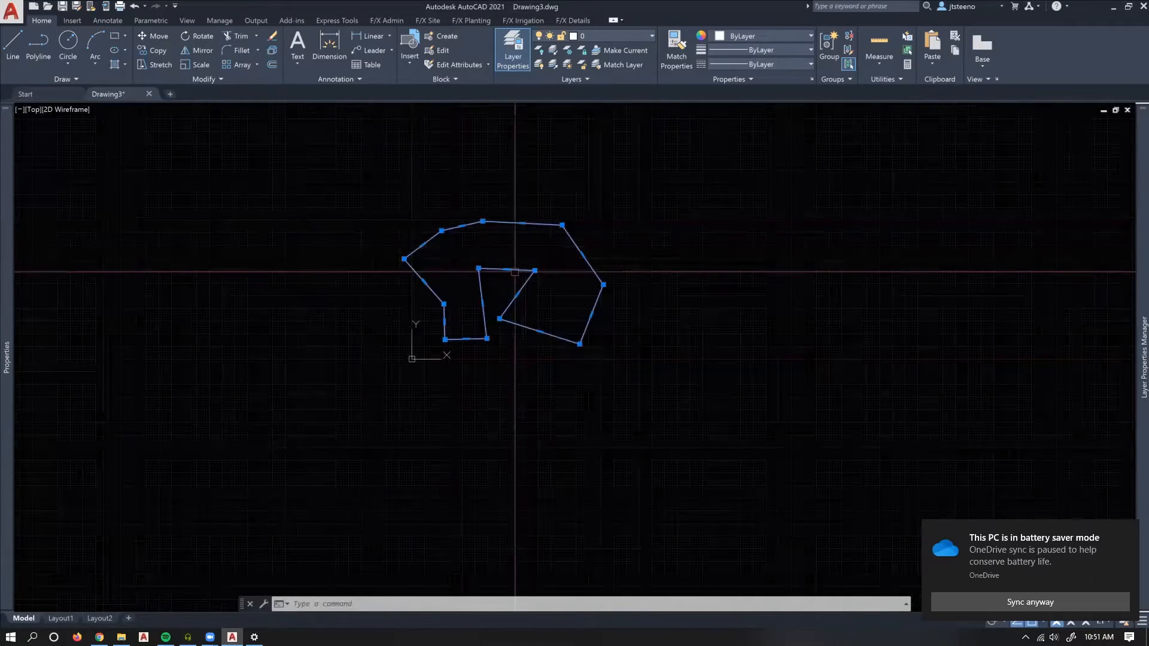
{"action": "mouse_move", "coordinate": [3, 306]}
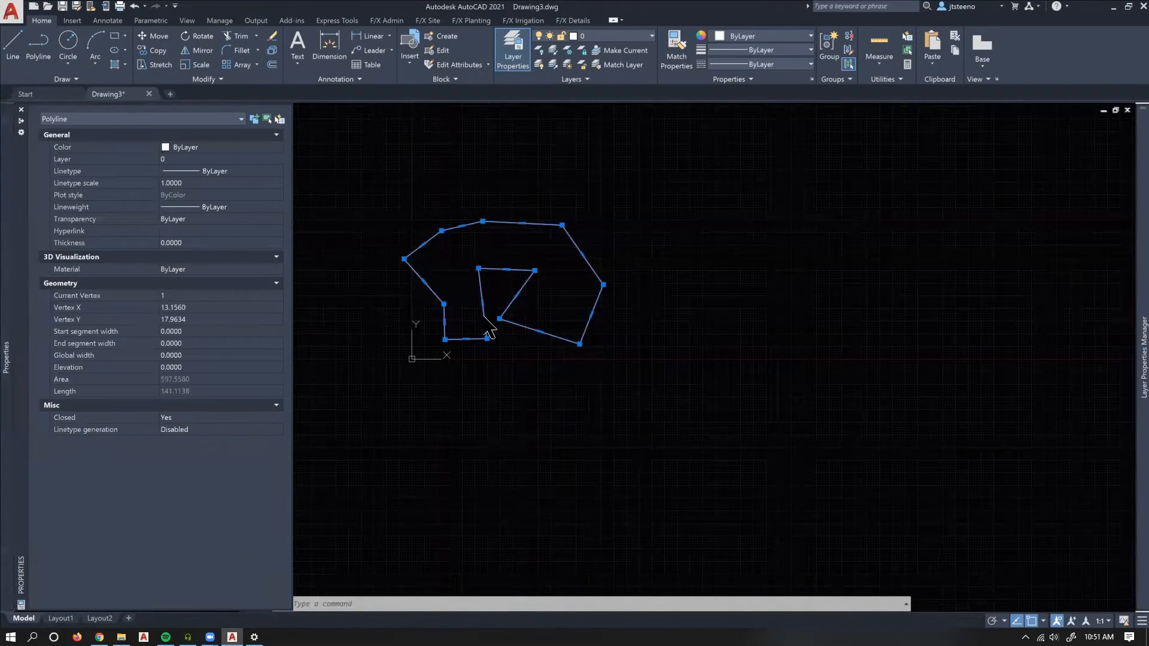
{"action": "scroll", "coordinate": [529, 304], "scroll_direction": "up", "scroll_amount": 2}
{"action": "middle_click_drag", "start_coordinate": [511, 238], "coordinate": [650, 286]}
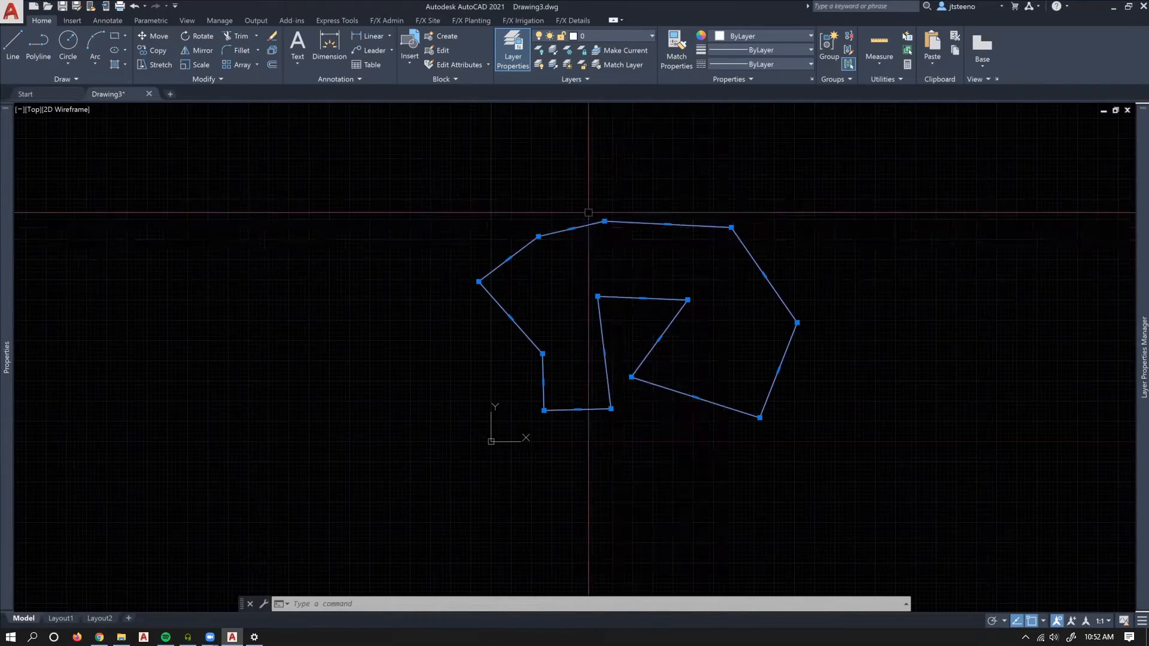
Remove the polyline's top middle vertex and convert the resulting upper segment to an arc bulging upward.
{"action": "left_click", "coordinate": [625, 257]}
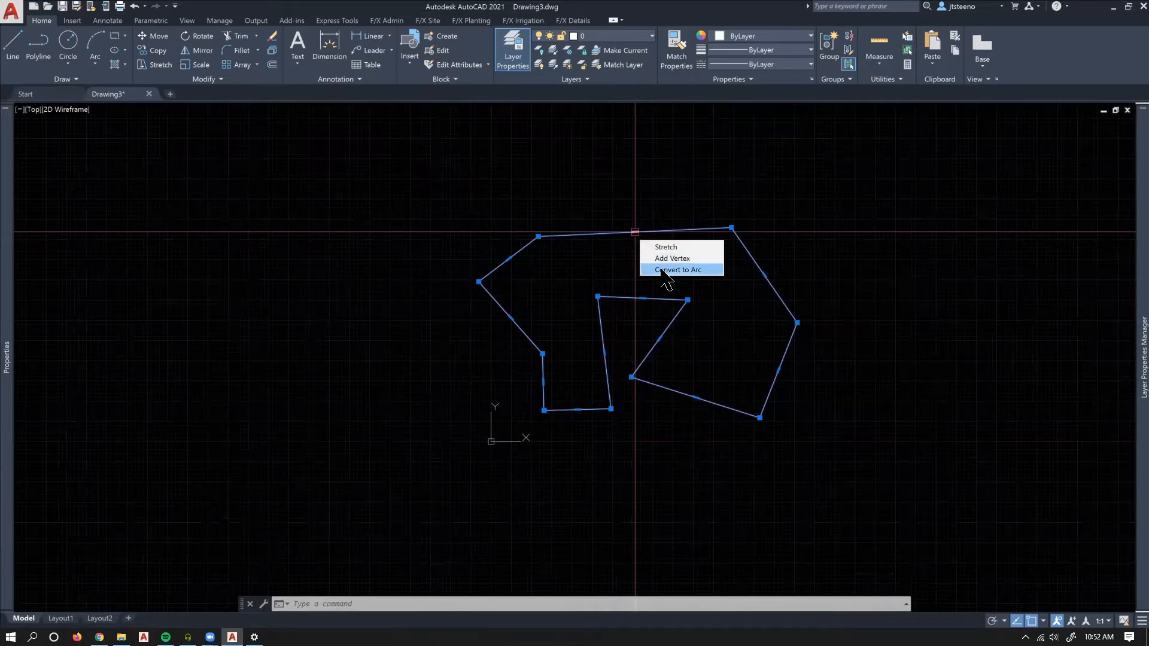
{"action": "left_click", "coordinate": [662, 270]}
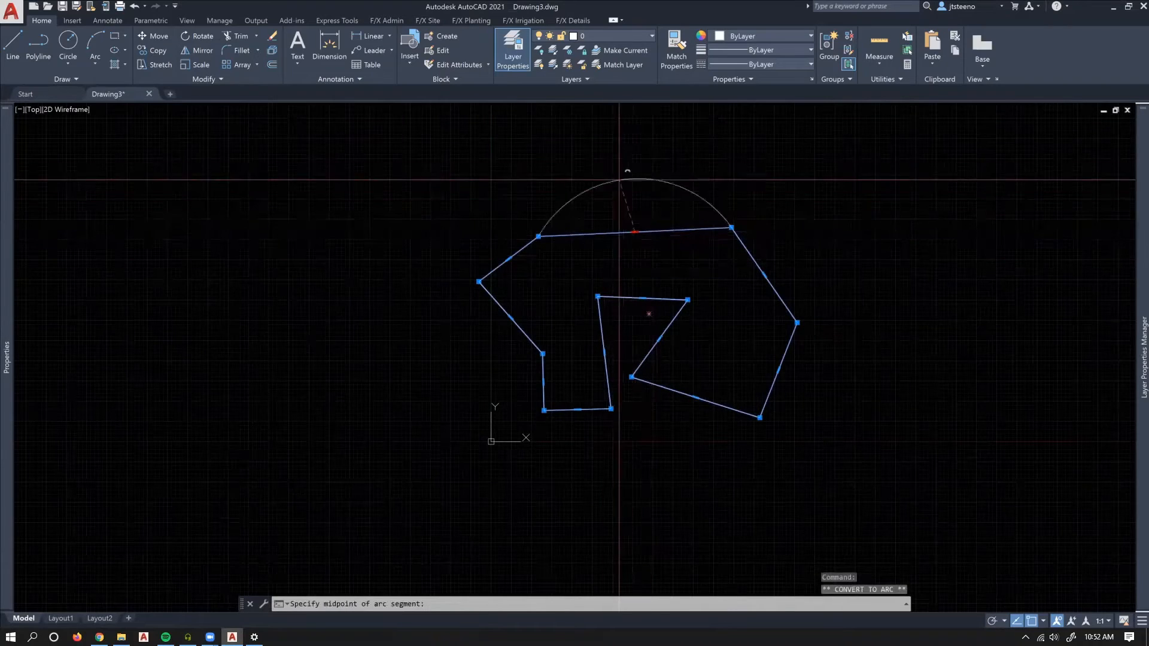
{"action": "left_click", "coordinate": [616, 144]}
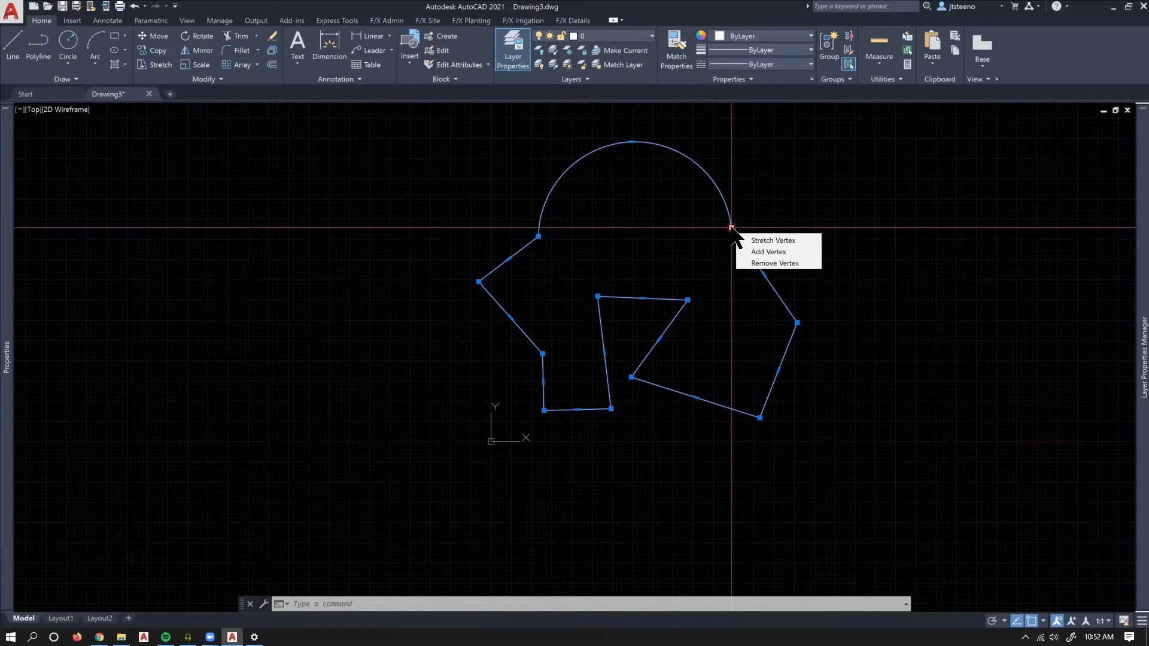
Remove the vertex at the arc's right end and add a new vertex up and left of the polyline's top corner.
{"action": "left_click", "coordinate": [774, 263]}
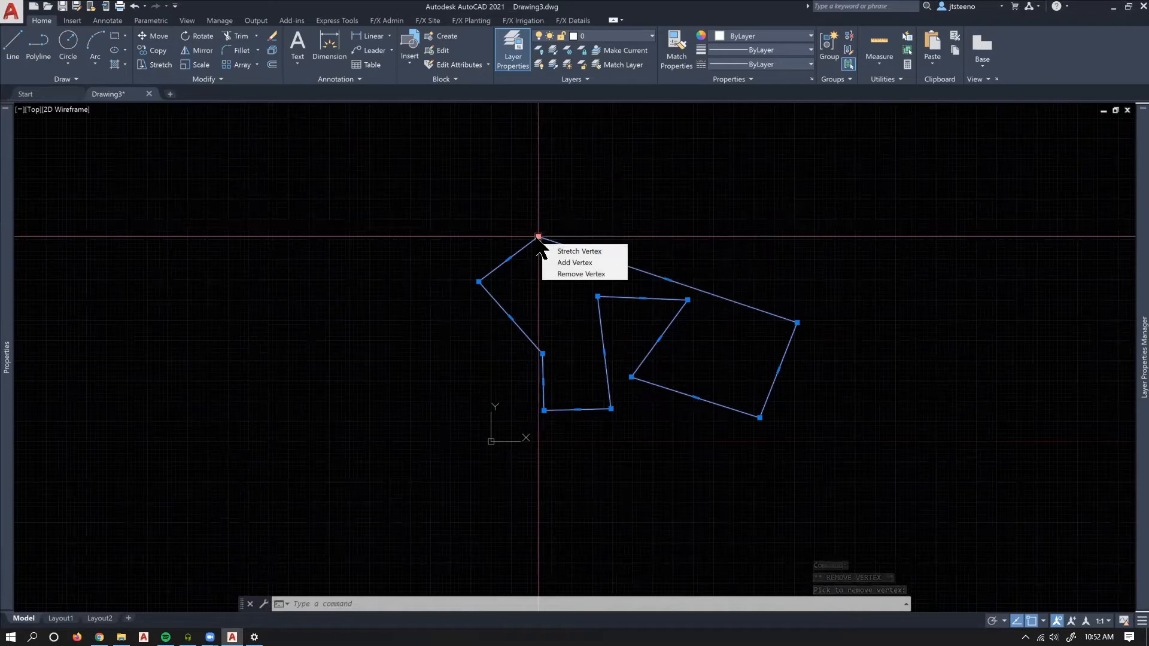
{"action": "left_click", "coordinate": [575, 263]}
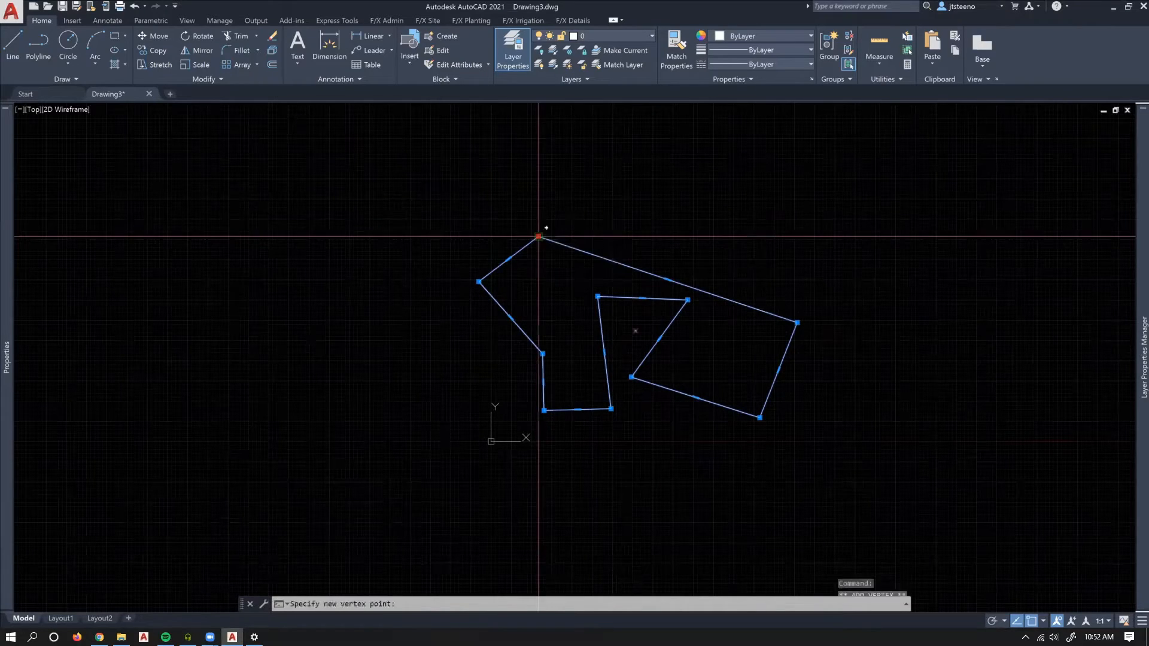
{"action": "left_click", "coordinate": [434, 151]}
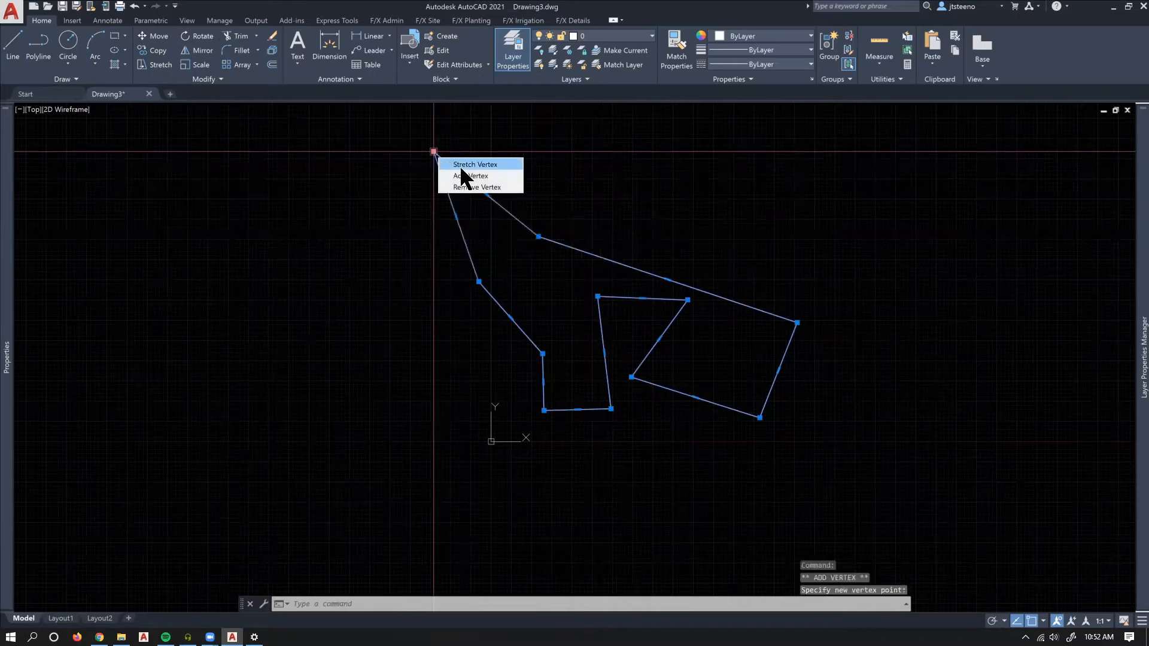
Erase the edited polyline.
{"action": "type", "text": "e"}
{"action": "key", "text": "Return"}
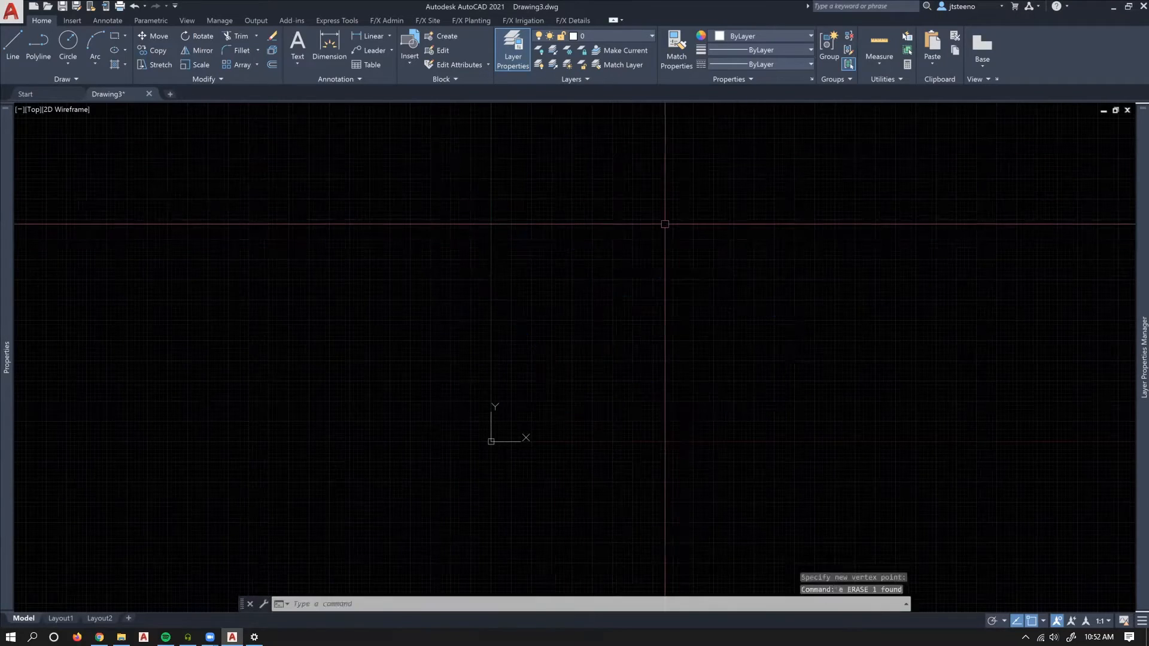
Draw a short diagonal polyline segment just above and right of the origin, try the Arc option for its continuation, and end the command.
{"action": "type", "text": "p"}
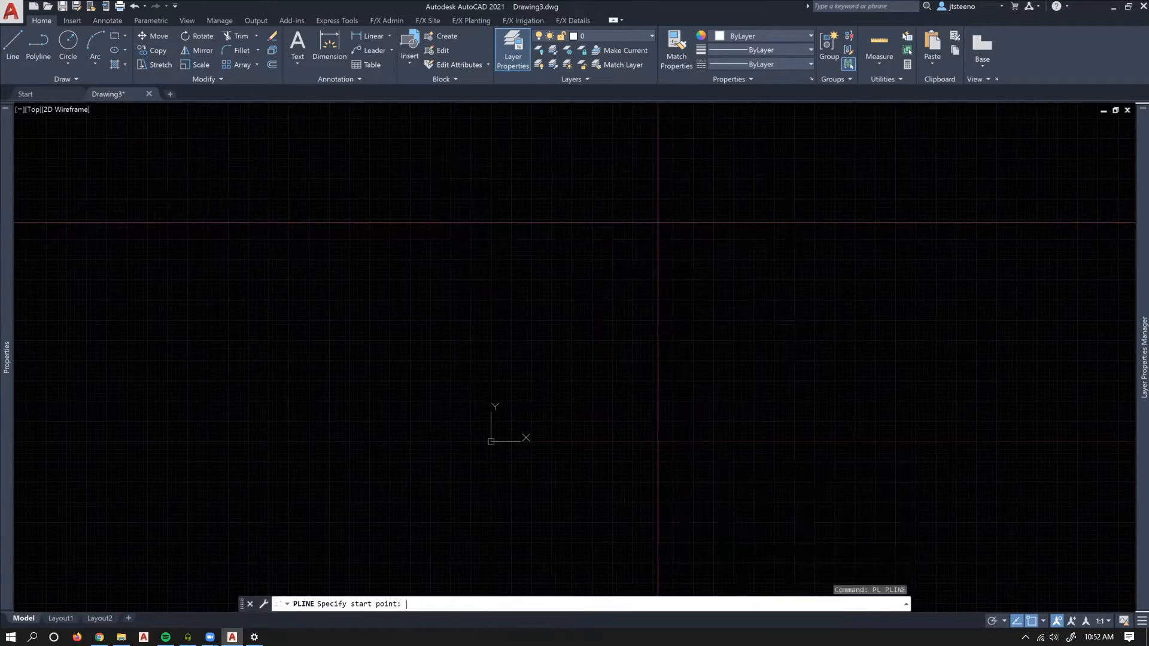
{"action": "scroll", "coordinate": [456, 371], "scroll_direction": "down", "scroll_amount": 1}
{"action": "scroll", "coordinate": [529, 344], "scroll_direction": "up", "scroll_amount": 2}
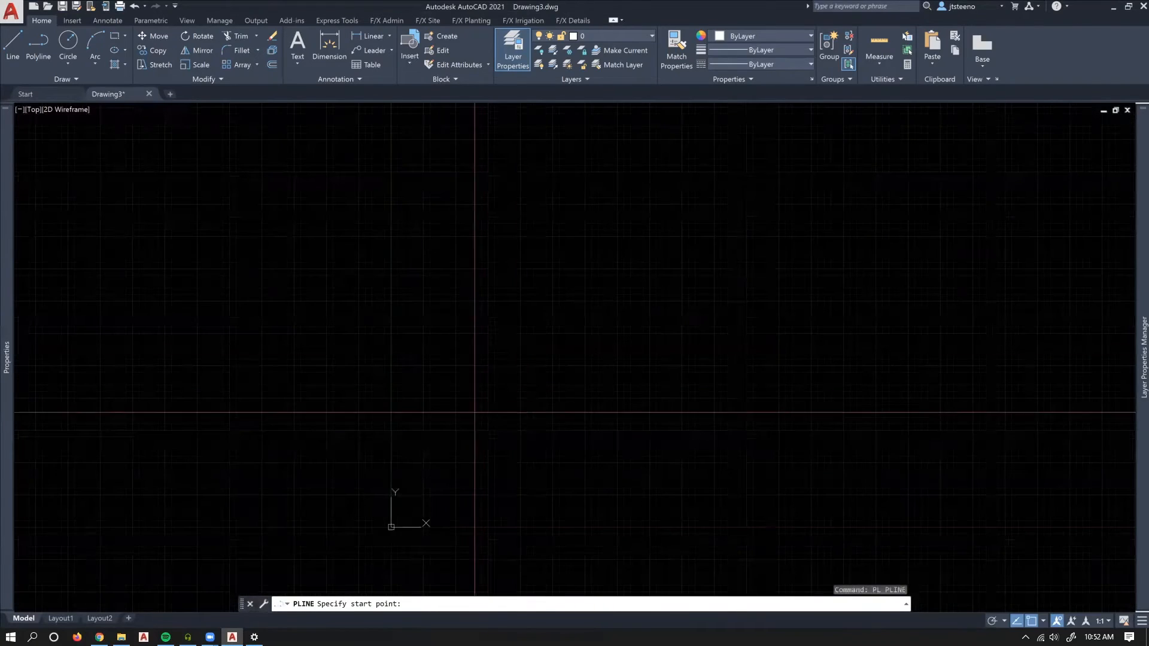
{"action": "left_click", "coordinate": [467, 422]}
{"action": "scroll", "coordinate": [450, 386], "scroll_direction": "down", "scroll_amount": 2}
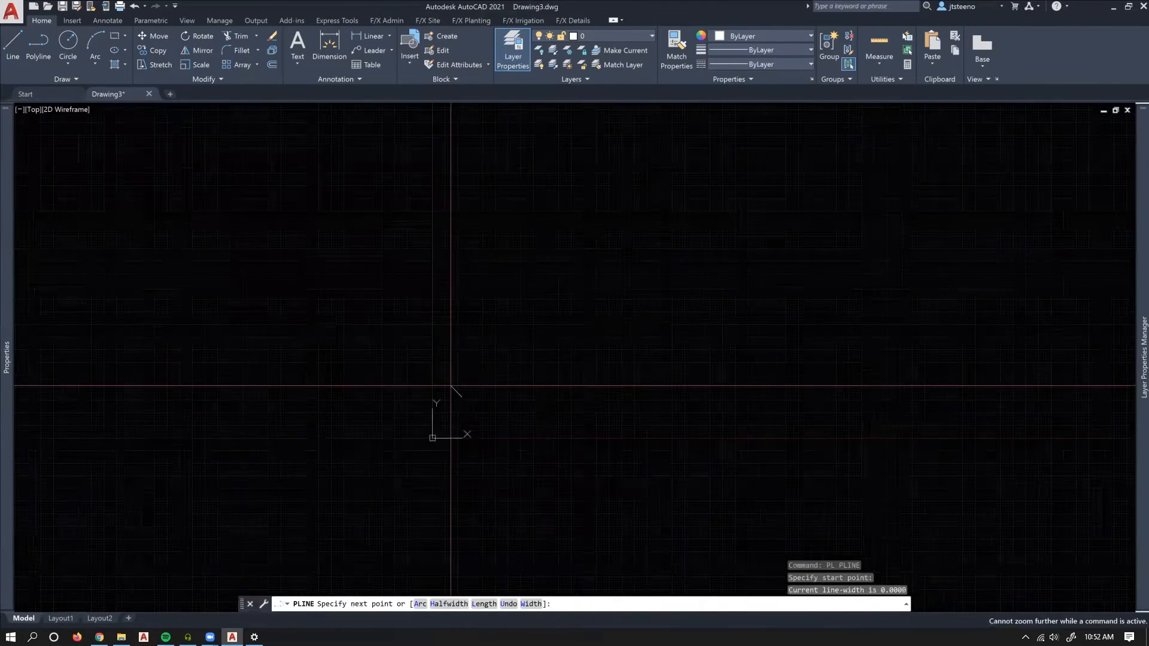
{"action": "scroll", "coordinate": [495, 367], "scroll_direction": "up", "scroll_amount": 2}
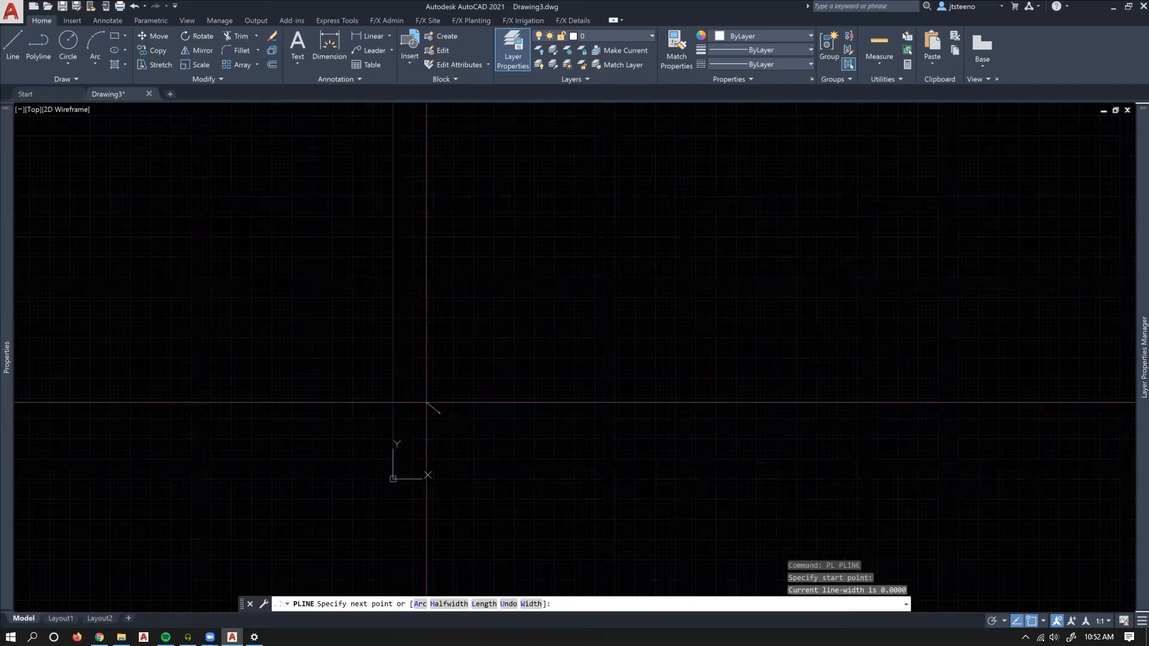
{"action": "left_click", "coordinate": [489, 380]}
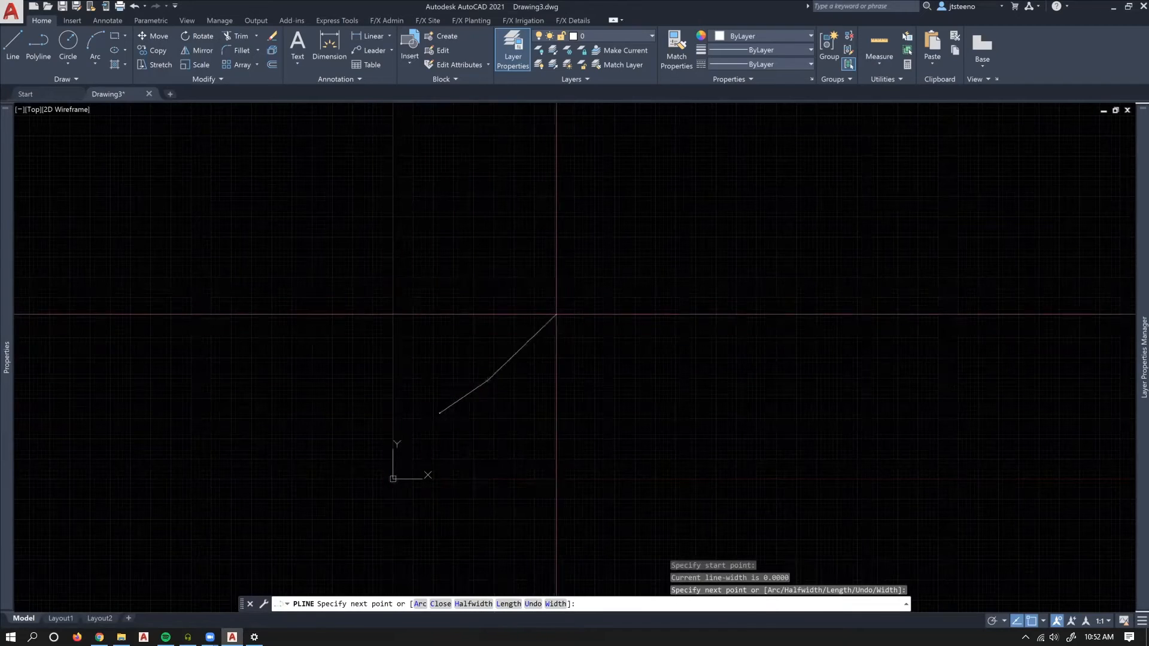
{"action": "type", "text": "a"}
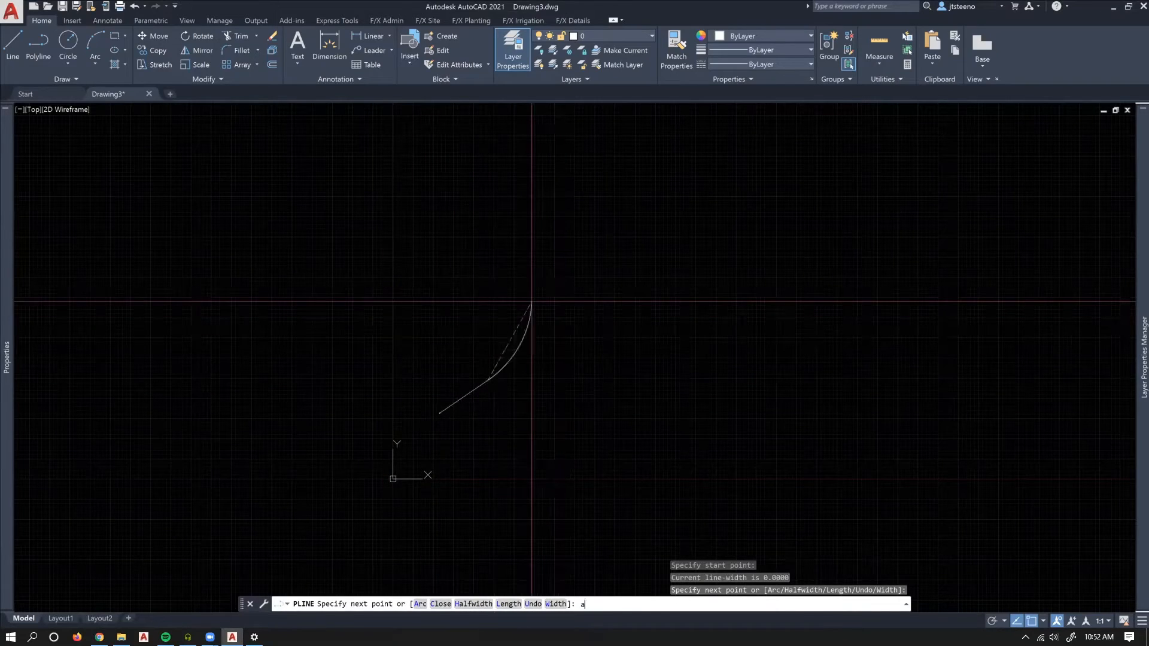
{"action": "key", "text": "Return"}
{"action": "key", "text": "Escape"}
{"action": "key", "text": "Escape"}
{"action": "key", "text": "Escape"}
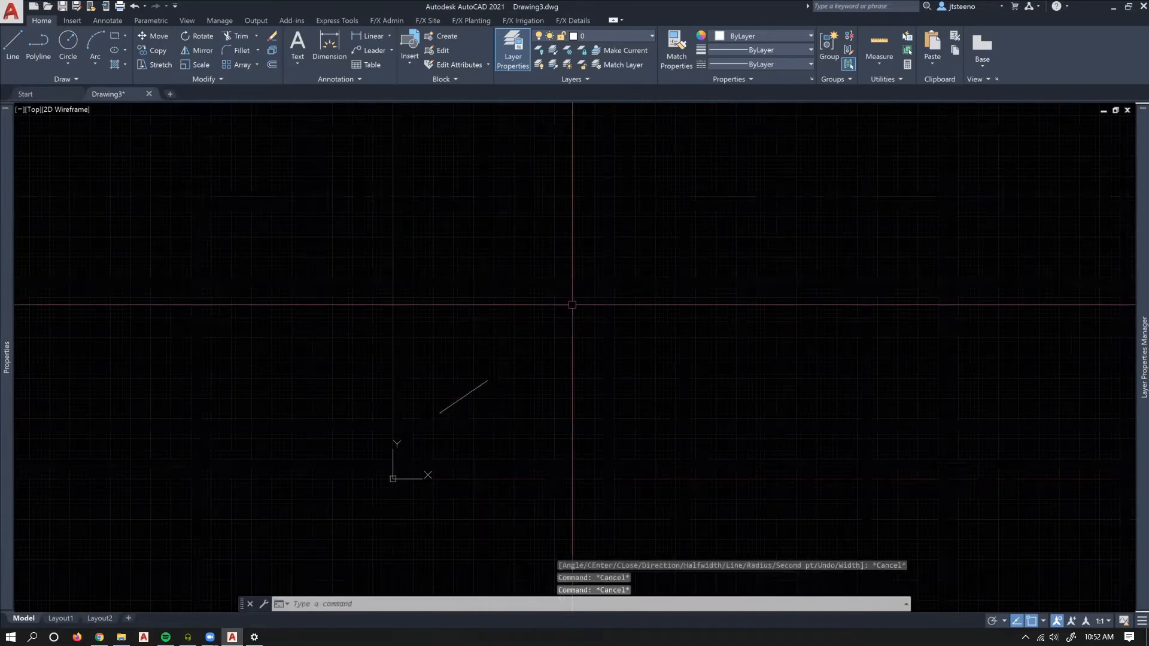
{"action": "key", "text": "Return"}
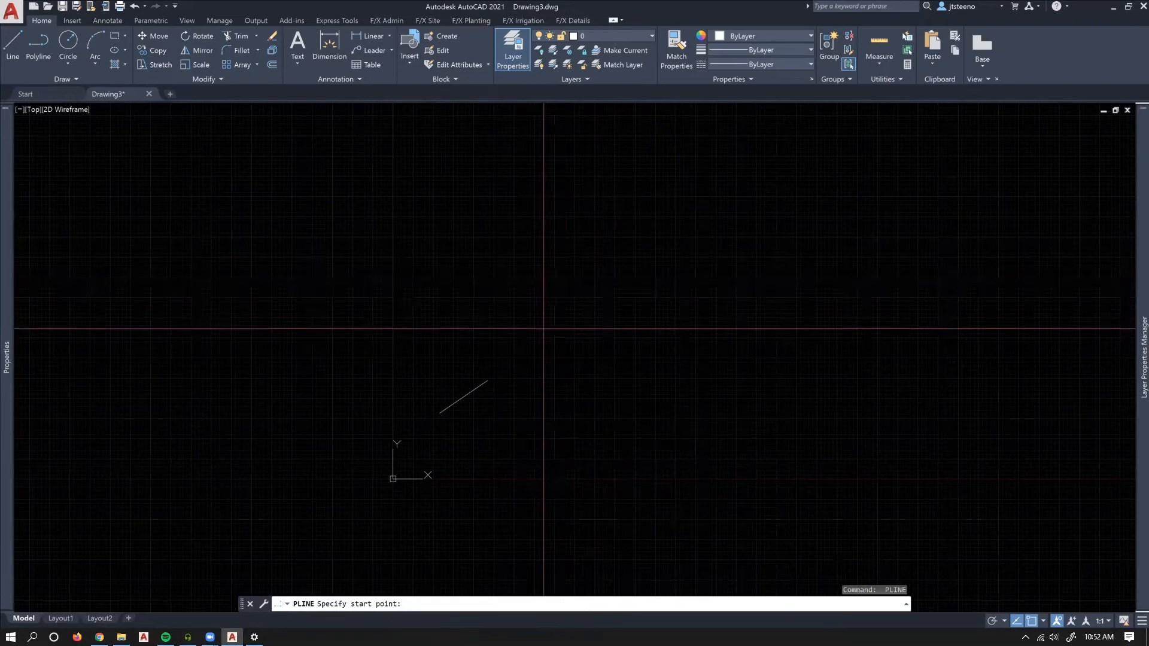
{"action": "left_click", "coordinate": [488, 381]}
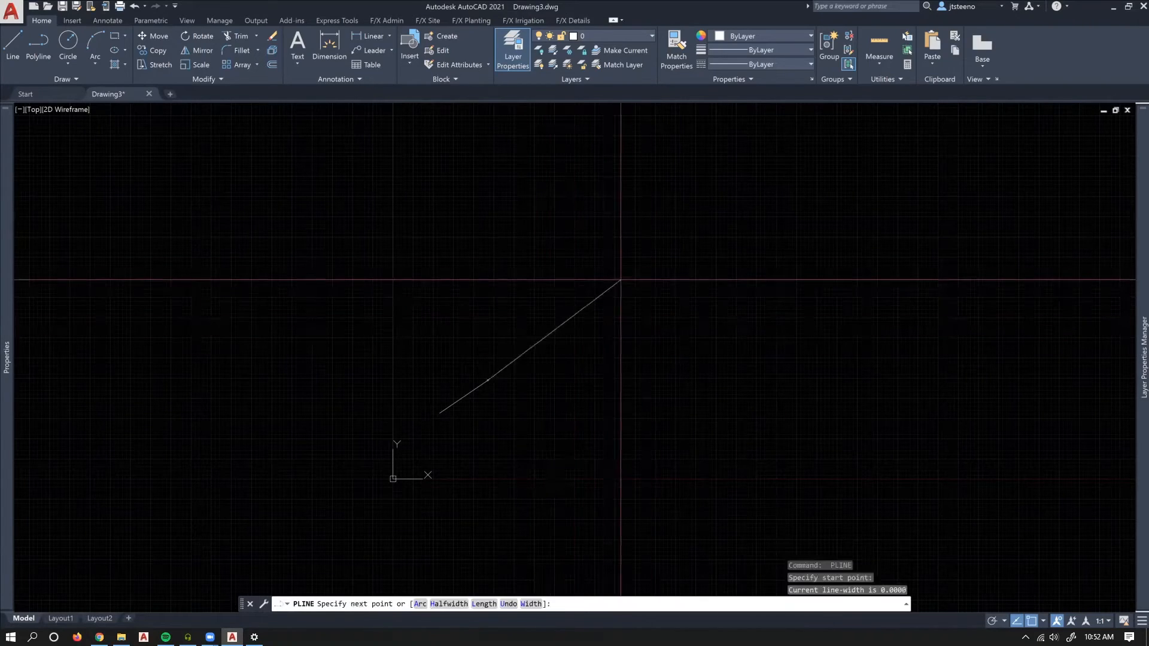
{"action": "key", "text": "Escape"}
{"action": "key", "text": "Escape"}
{"action": "key", "text": "Escape"}
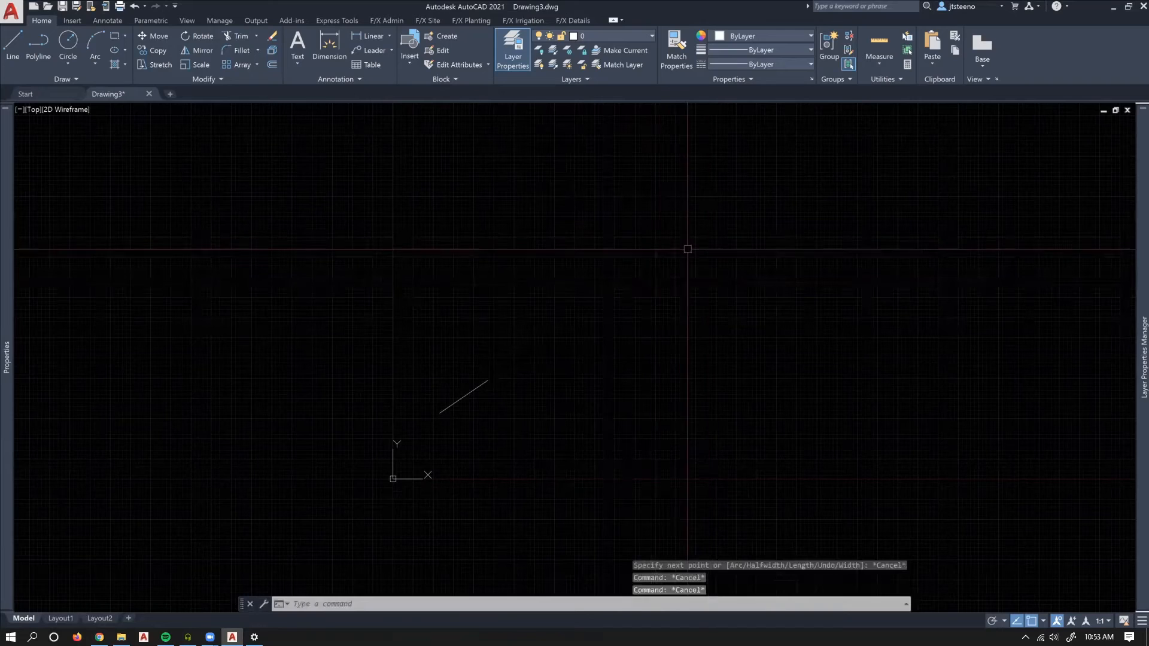
{"action": "key", "text": "Return"}
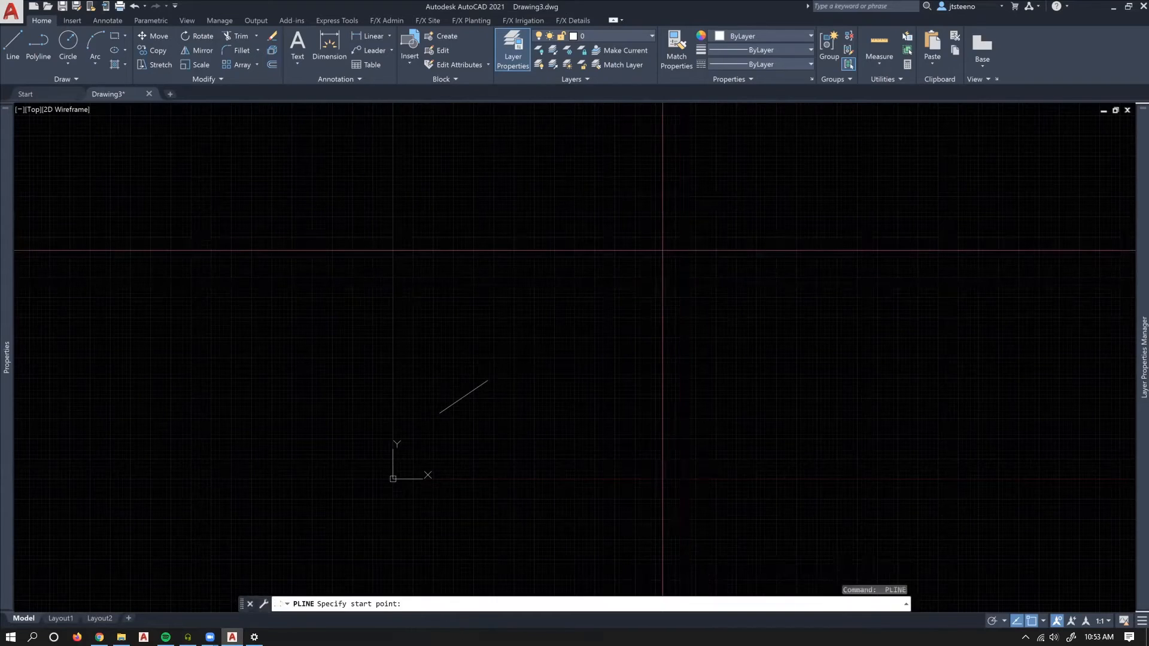
{"action": "left_click", "coordinate": [488, 381]}
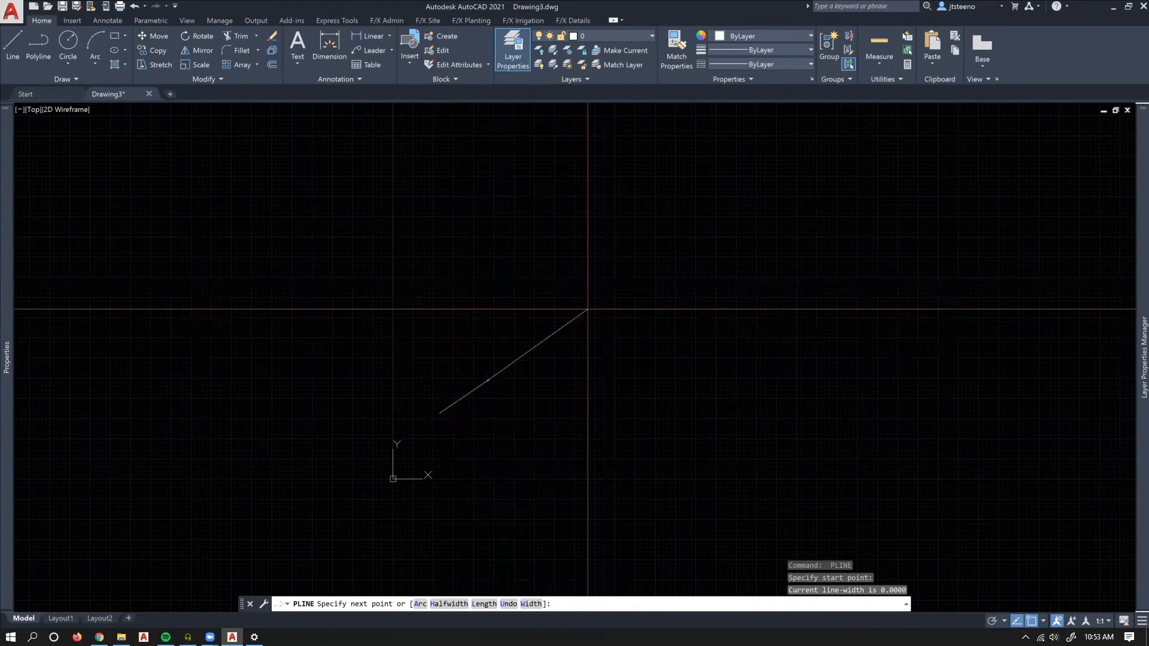
{"action": "key", "text": "Escape"}
Try starting a polyline with an arc whose tangent is set by the Direction option, up and right of the diagonal line.
{"action": "key", "text": "Return"}
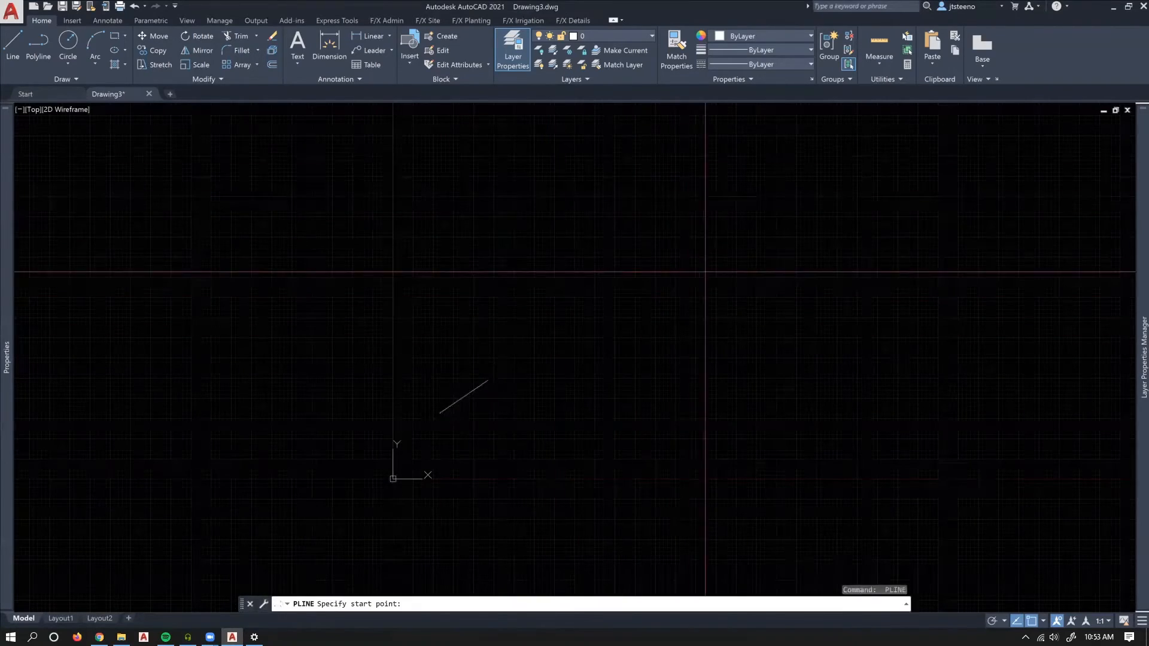
{"action": "left_click", "coordinate": [603, 273]}
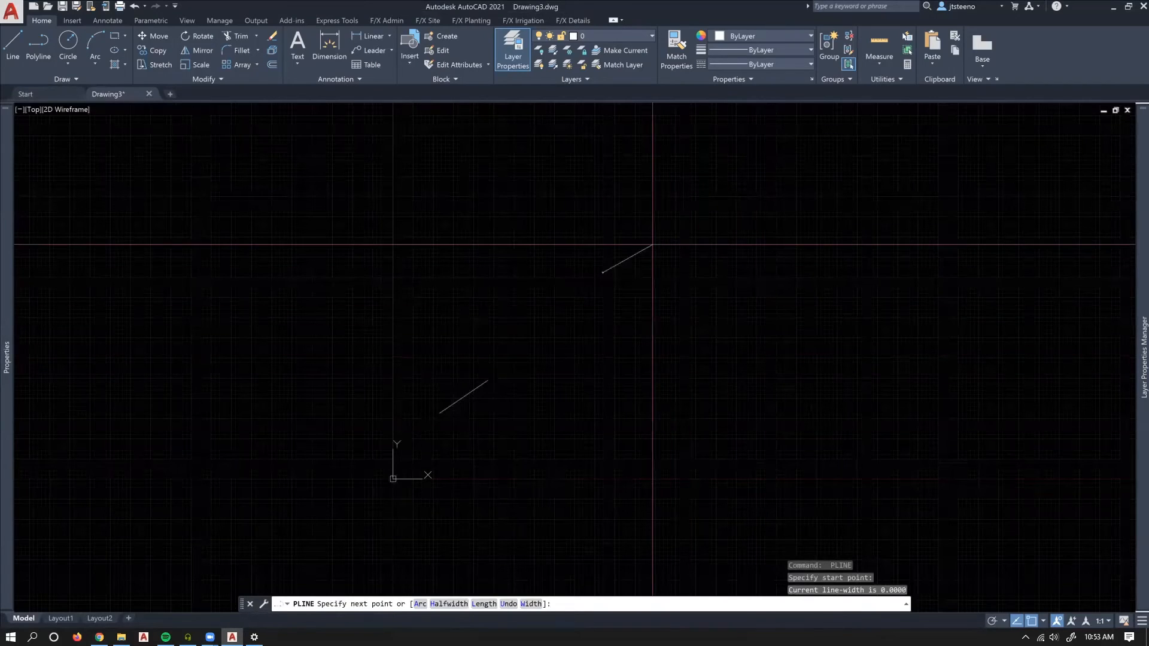
{"action": "key", "text": "Return"}
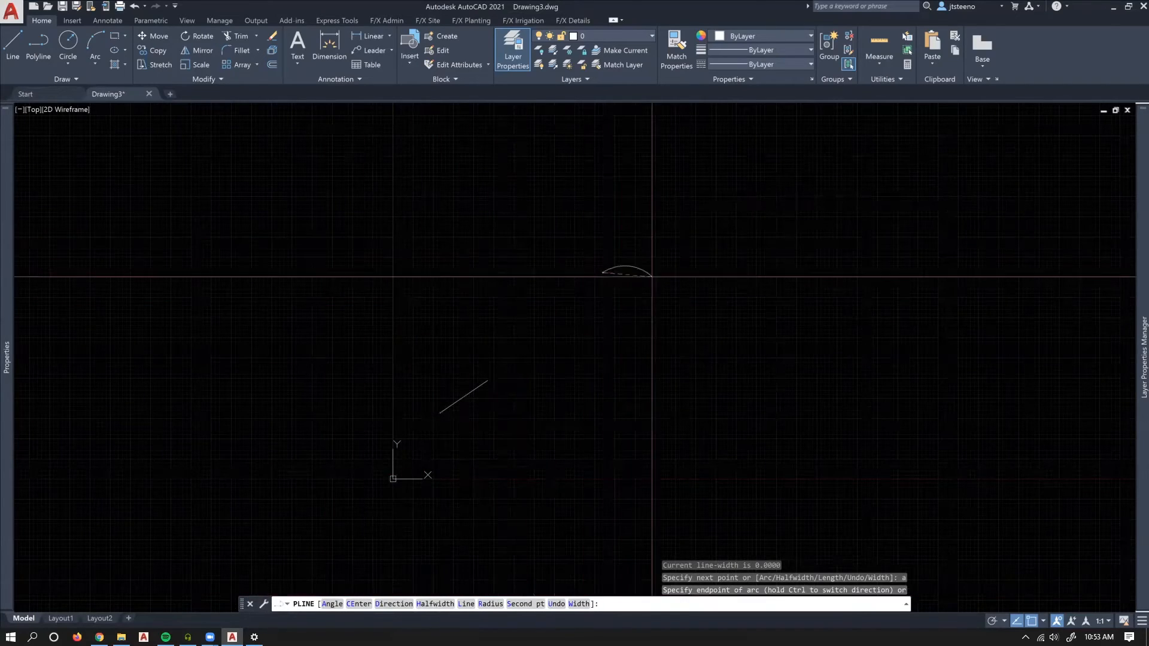
{"action": "key", "text": "Return"}
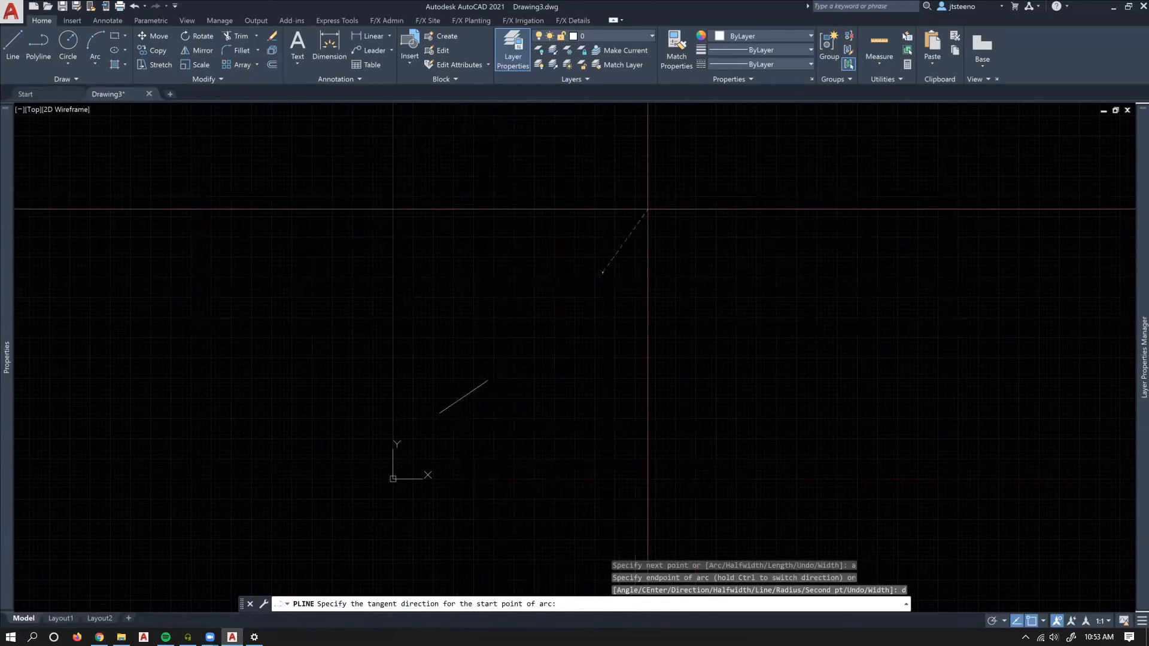
{"action": "left_click", "coordinate": [744, 359]}
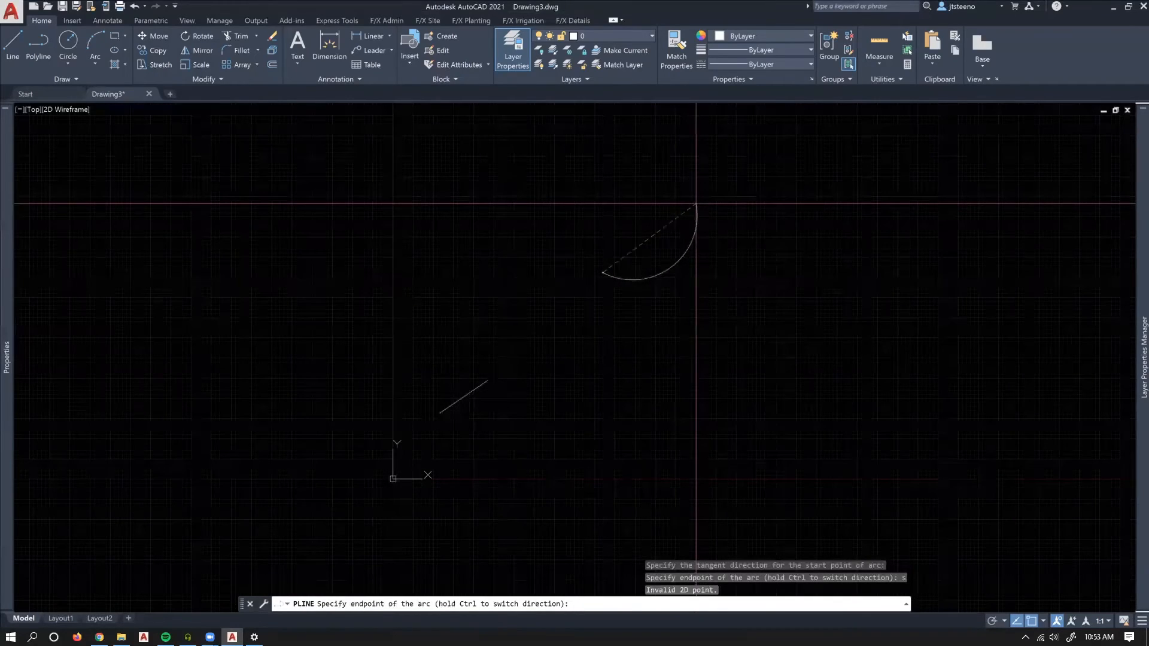
{"action": "key", "text": "Escape"}
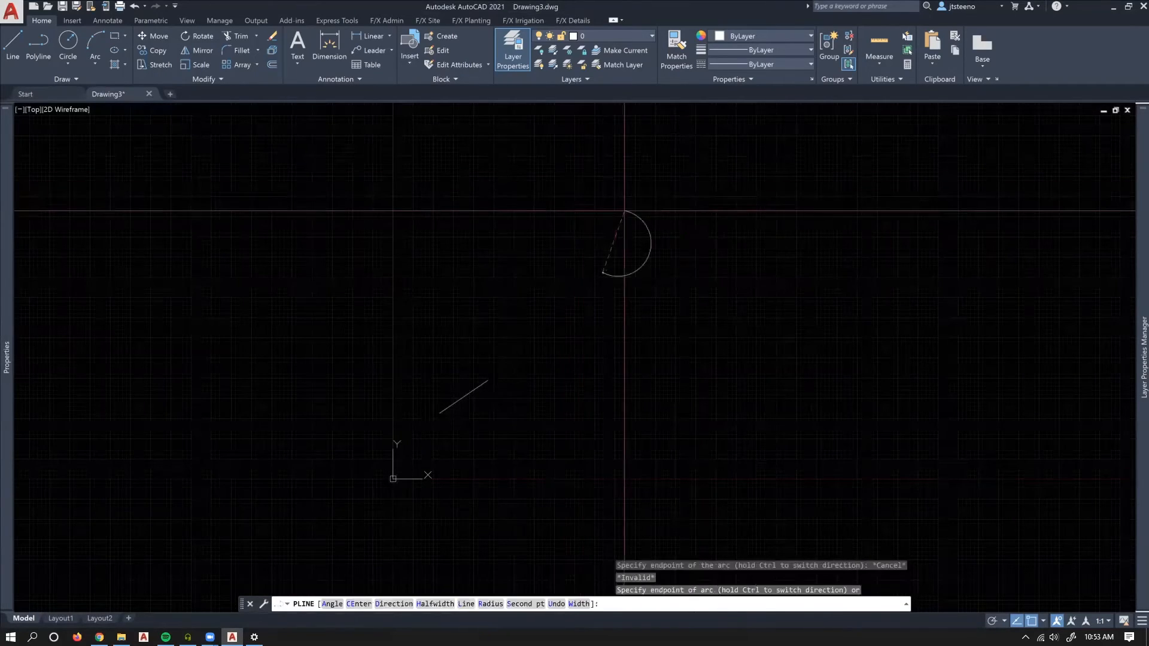
{"action": "key", "text": "Escape"}
Start a polyline with a large upward-bulging arc above the diagonal line, running right to left, using the Arc and Second pt options.
{"action": "key", "text": "space"}
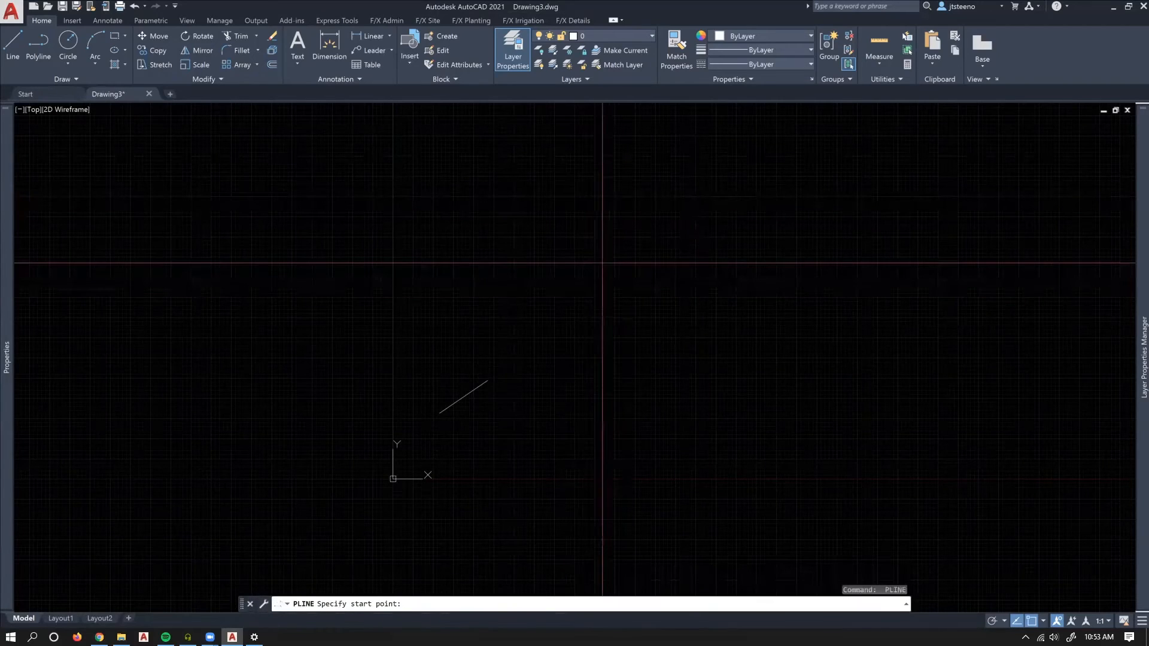
{"action": "key", "text": "Return"}
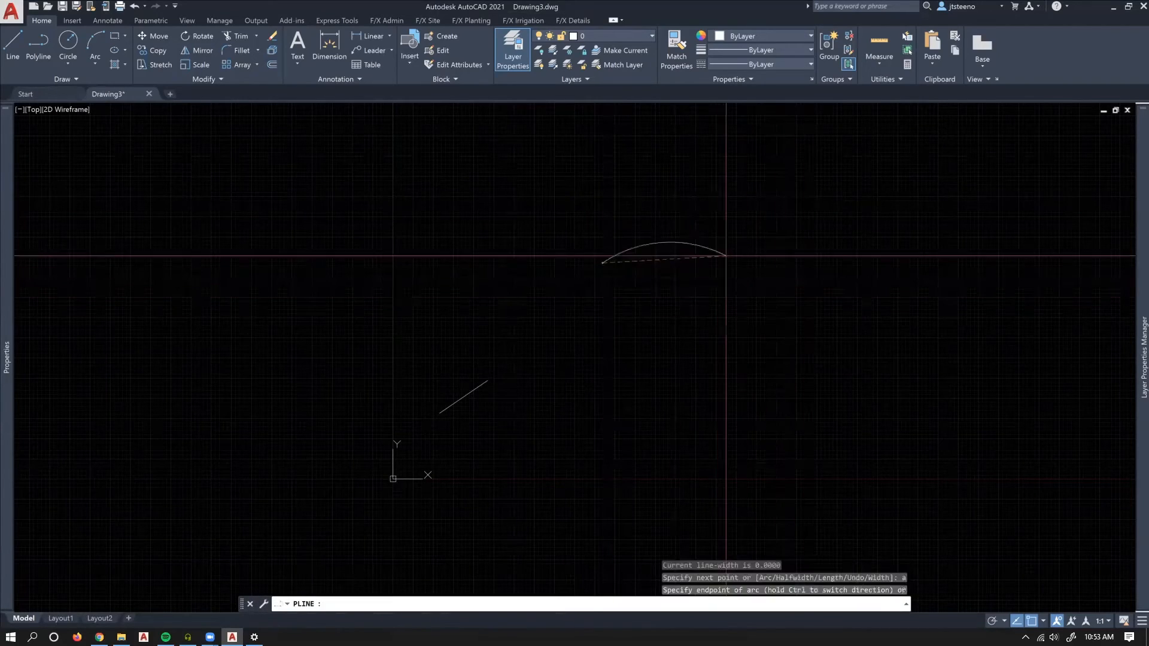
{"action": "key", "text": "Return"}
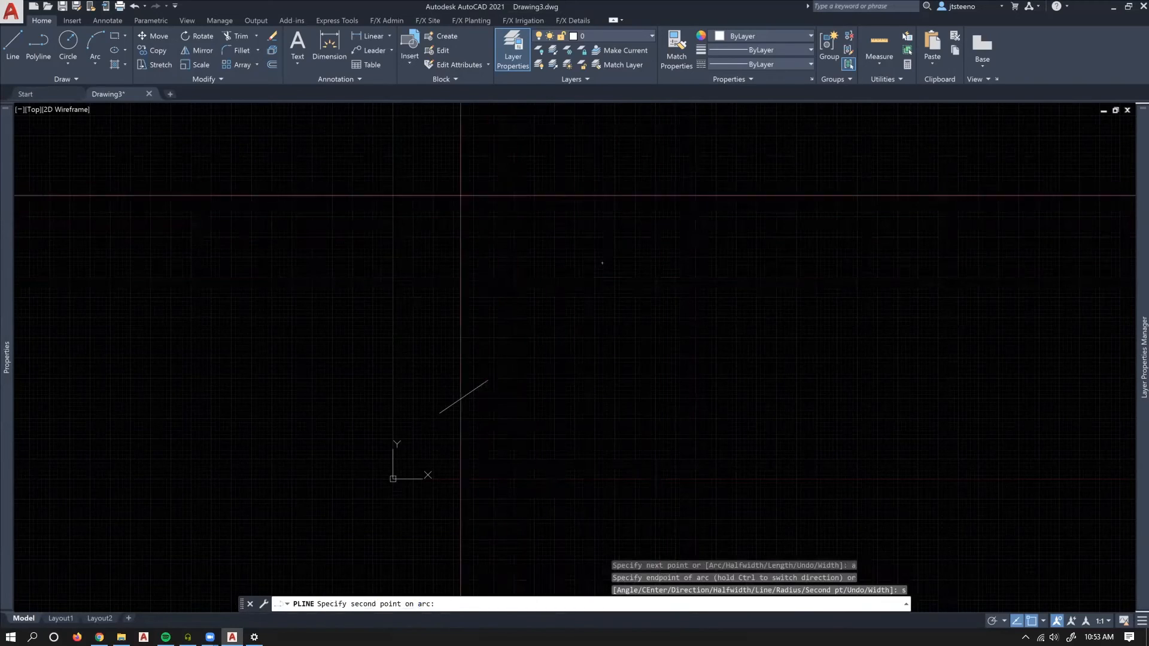
{"action": "left_click", "coordinate": [470, 153]}
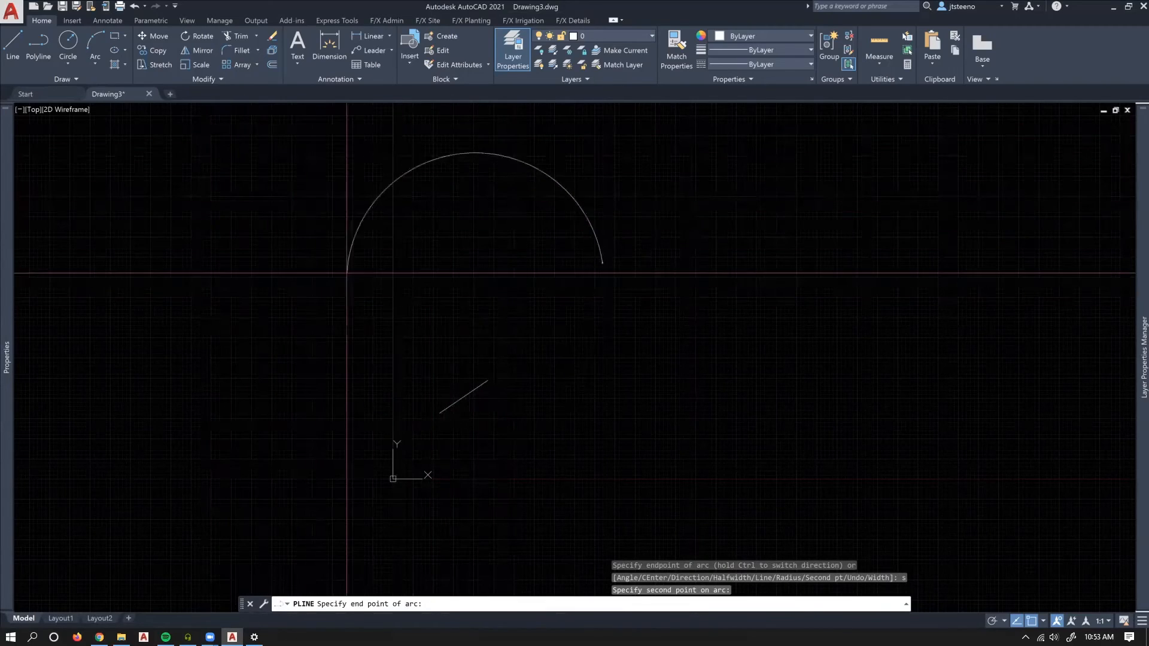
{"action": "left_click", "coordinate": [354, 290]}
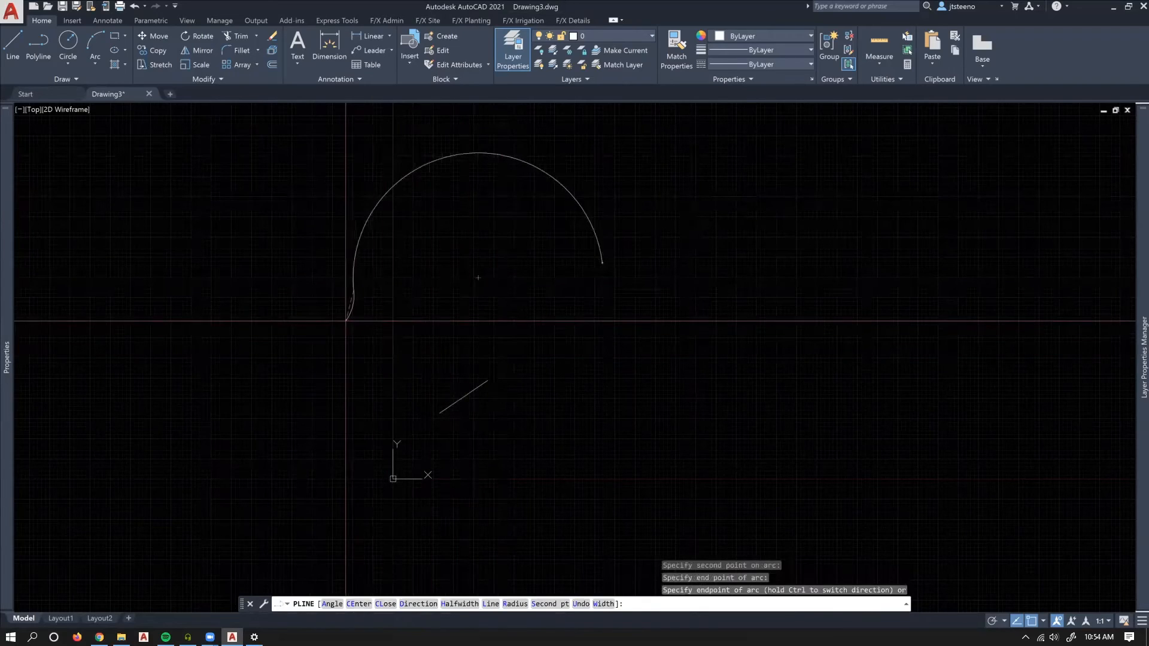
Continue the polyline with tangent arcs curving back beneath the large arc, and close the shape with the CLose option.
{"action": "left_click", "coordinate": [512, 354]}
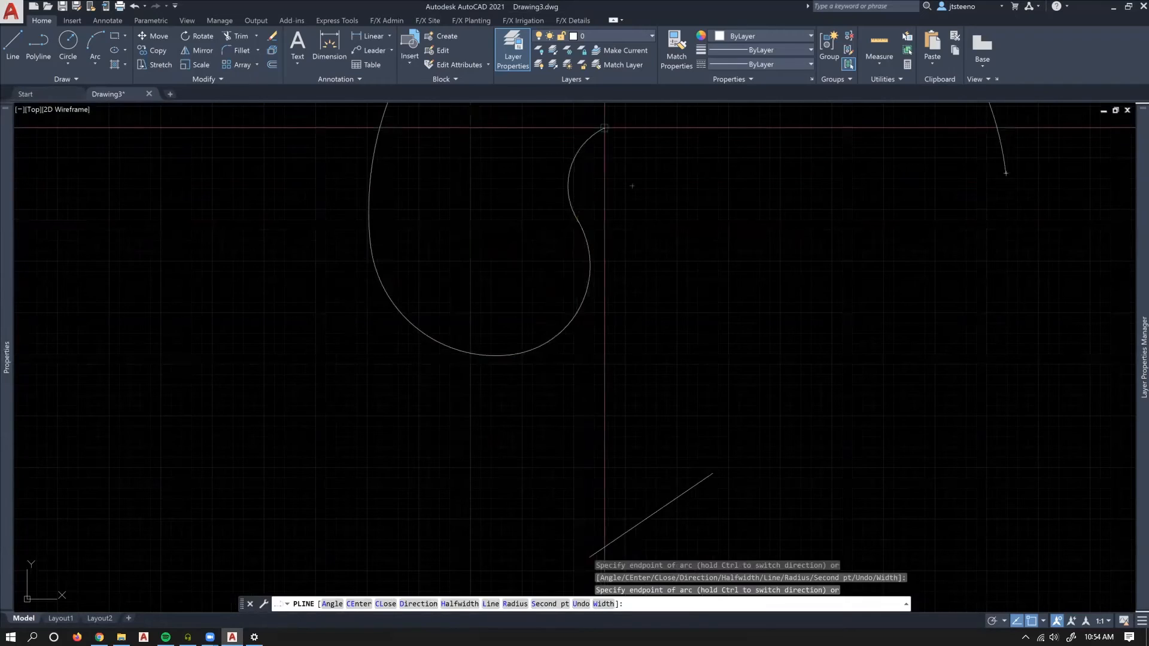
{"action": "left_click", "coordinate": [855, 281]}
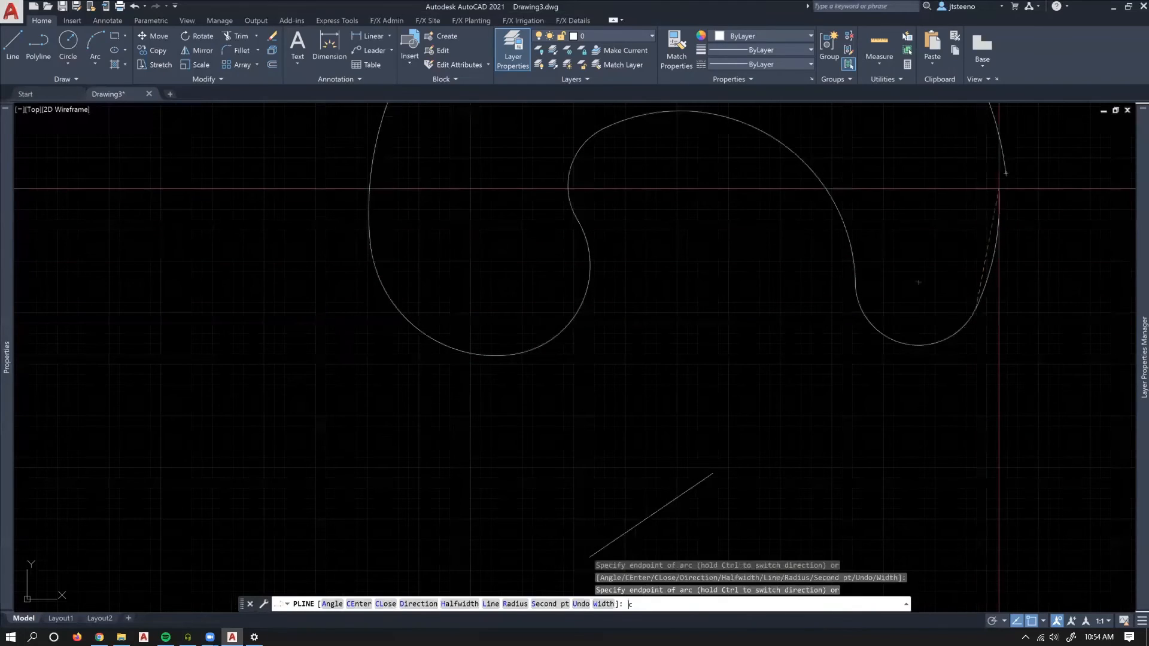
{"action": "key", "text": "Return"}
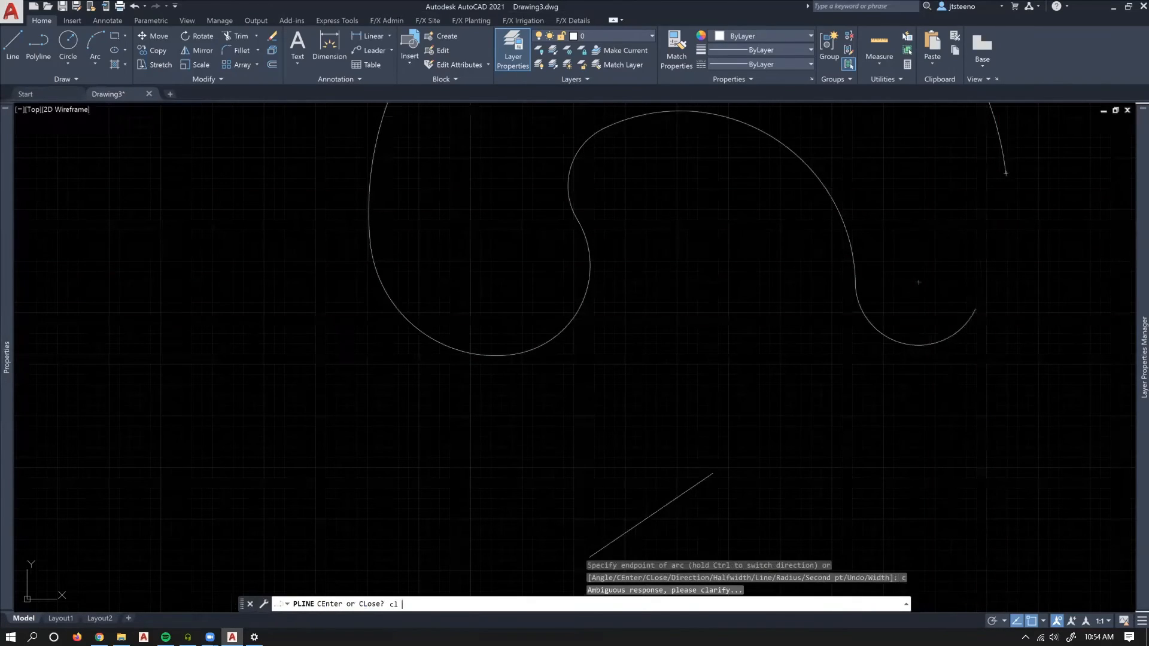
{"action": "type", "text": "cl"}
{"action": "key", "text": "Return"}
{"action": "scroll", "coordinate": [919, 234], "scroll_direction": "down", "scroll_amount": 2}
{"action": "middle_click_drag", "start_coordinate": [886, 175], "coordinate": [840, 360]}
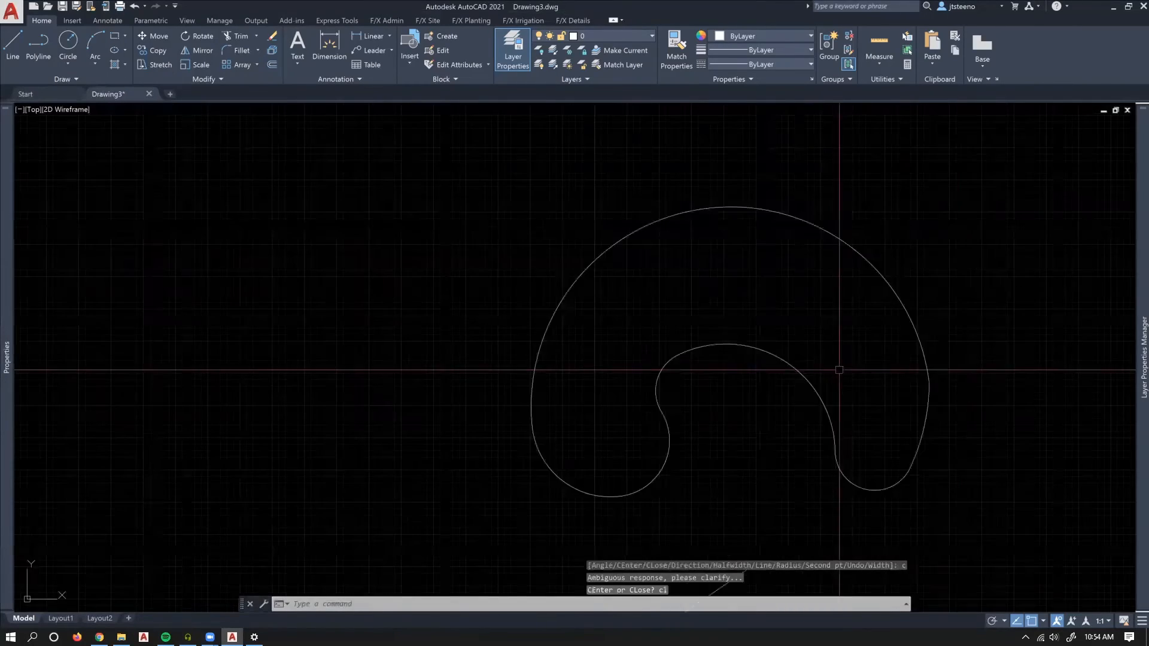
Select the closed arc polyline and try stretching its rightmost vertex, where the large arc starts.
{"action": "left_click", "coordinate": [1000, 341]}
{"action": "left_click", "coordinate": [897, 384]}
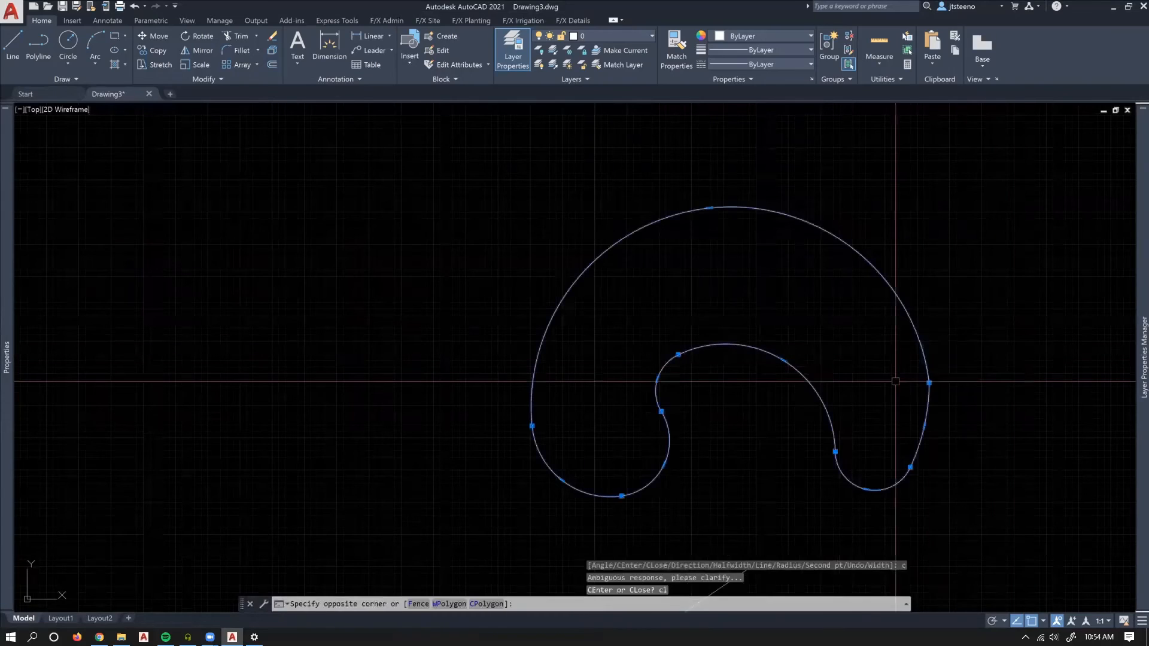
{"action": "left_click", "coordinate": [929, 383]}
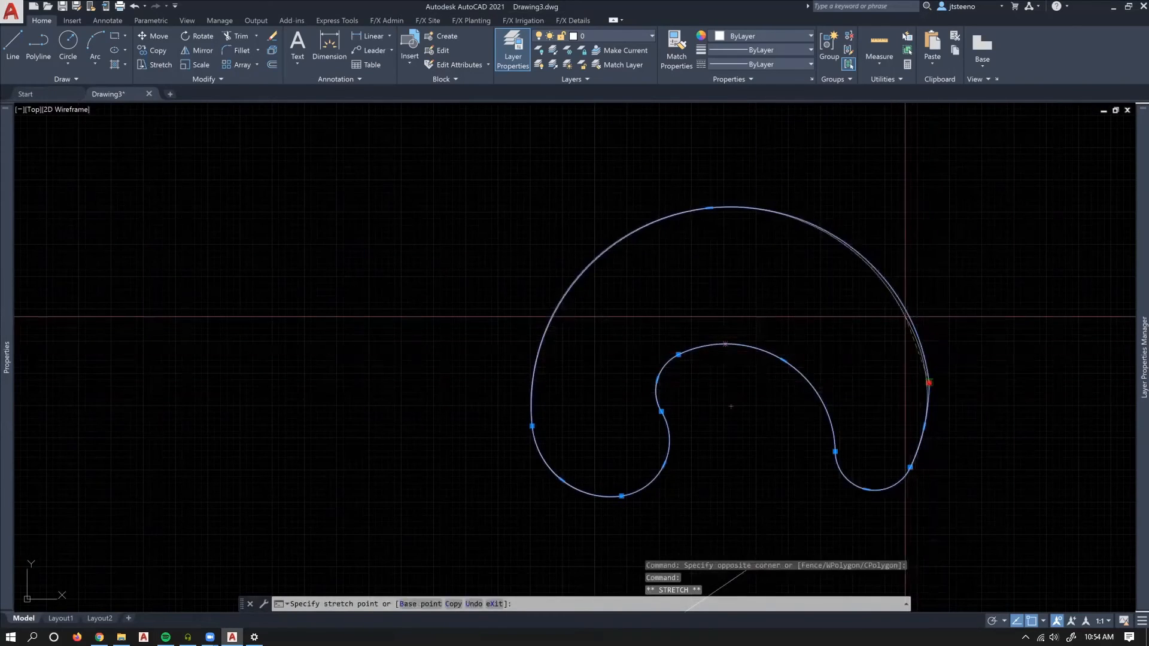
{"action": "key", "text": "Escape"}
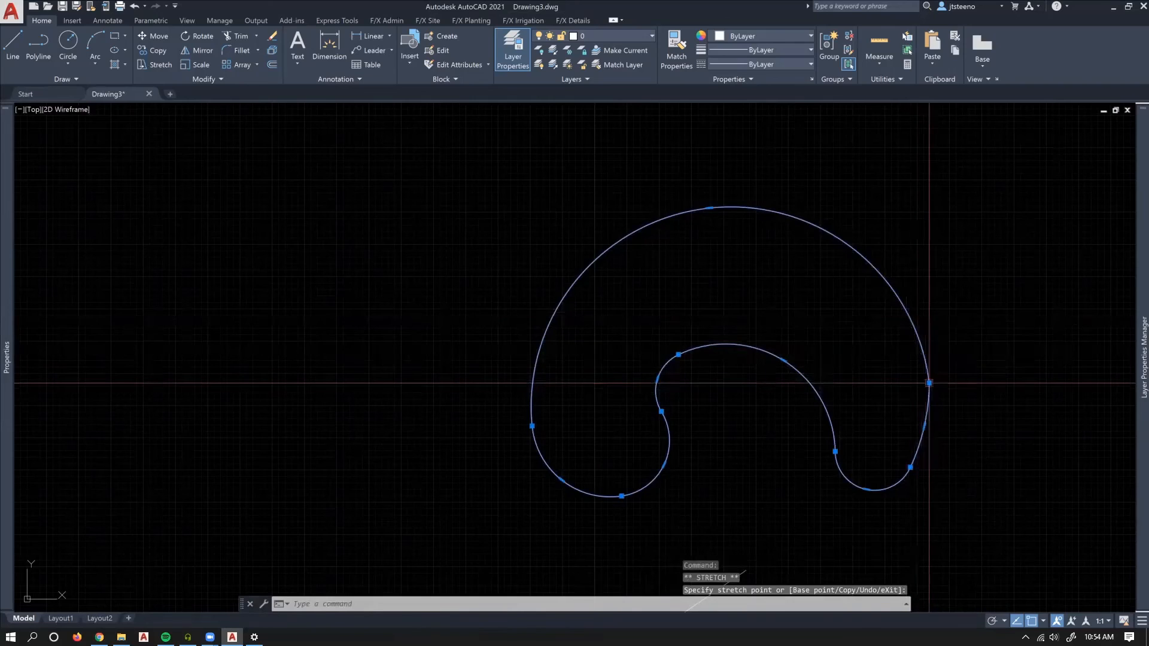
Erase the closed arc polyline and the short diagonal line to leave the drawing empty.
{"action": "scroll", "coordinate": [929, 383], "scroll_direction": "up", "scroll_amount": 10}
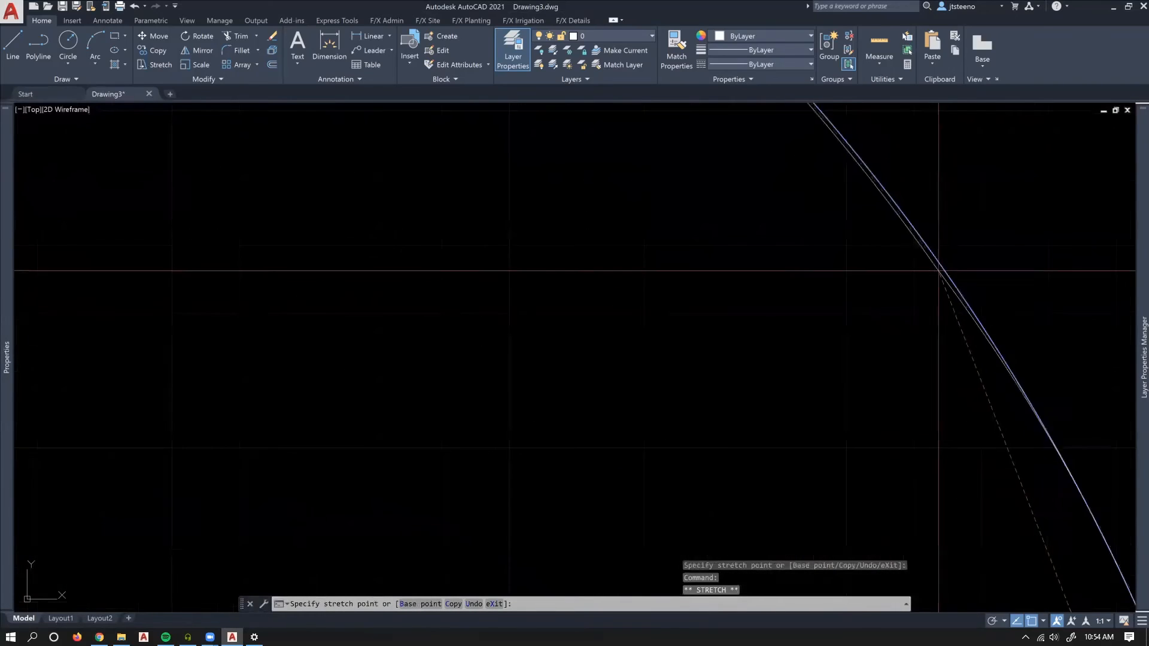
{"action": "scroll", "coordinate": [937, 271], "scroll_direction": "down", "scroll_amount": 5}
{"action": "key", "text": "Delete"}
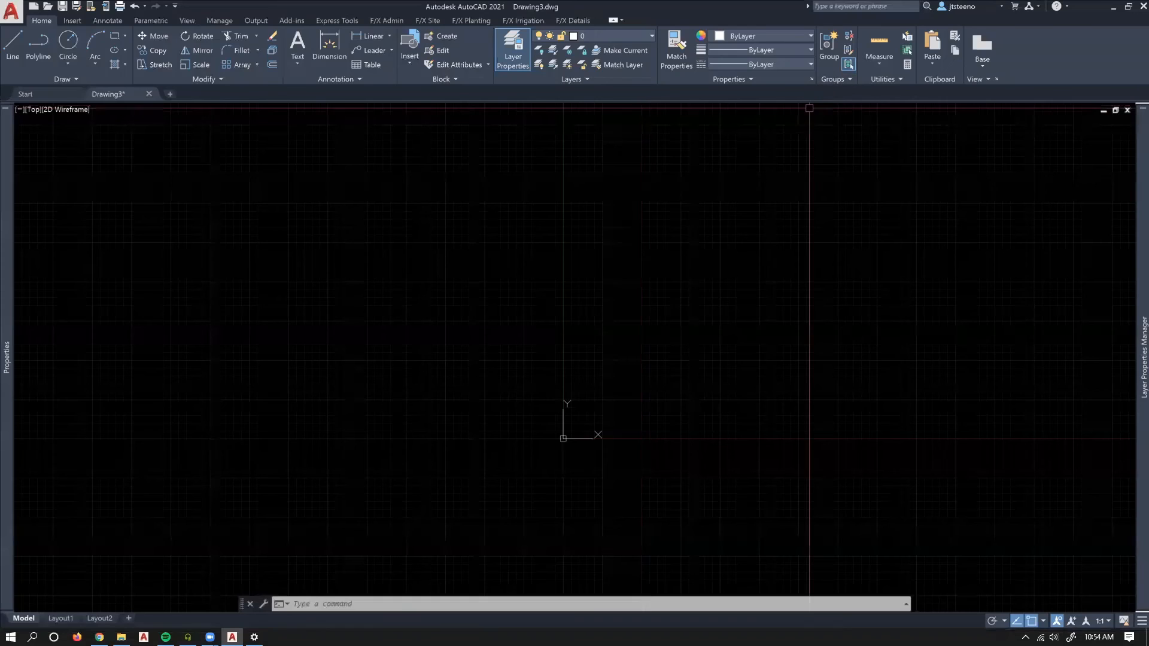
Start a new polyline just above and right of the origin and turn ortho mode on for its segments.
{"action": "type", "text": "pl"}
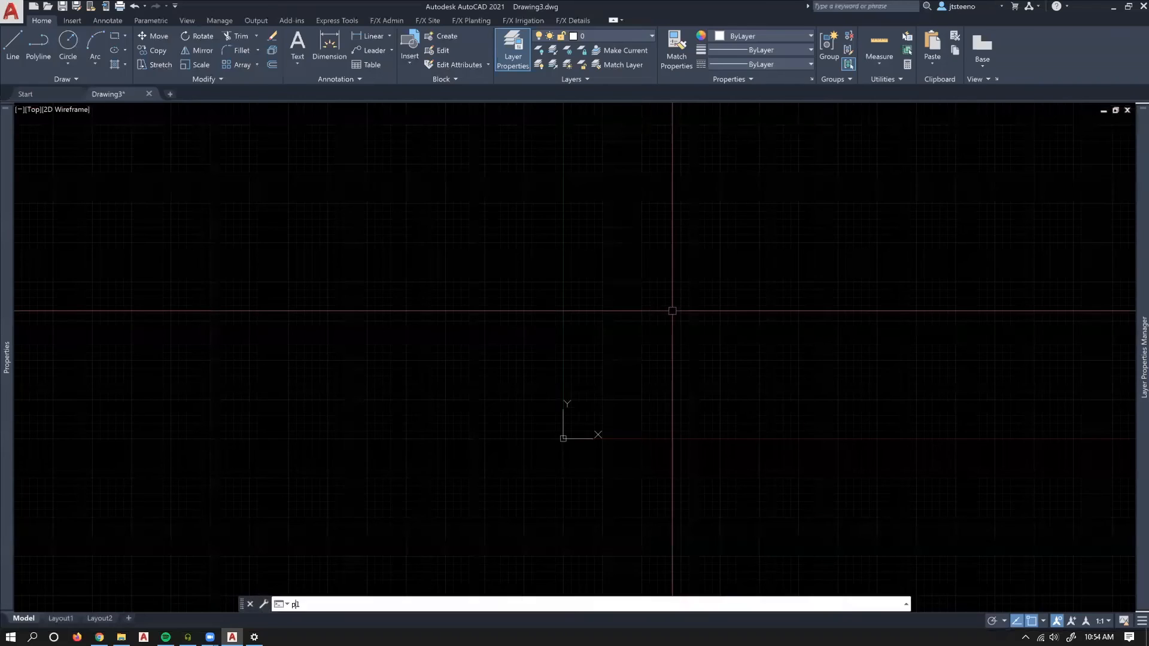
{"action": "key", "text": "Return"}
{"action": "left_click", "coordinate": [592, 368]}
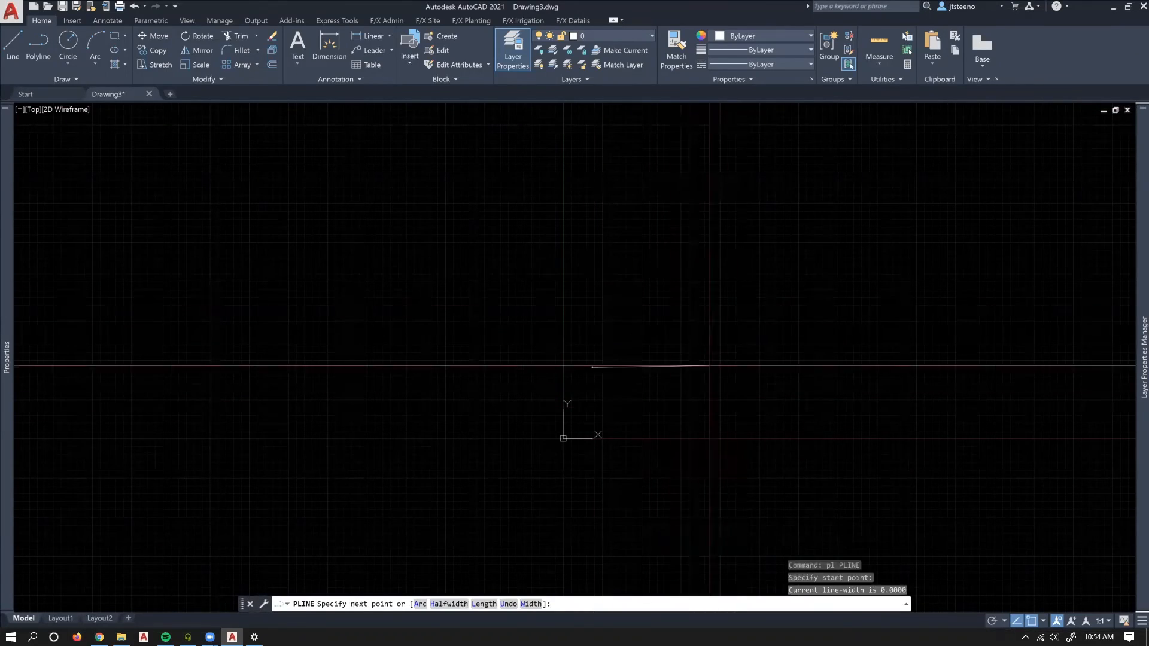
{"action": "scroll", "coordinate": [784, 362], "scroll_direction": "up", "scroll_amount": 2}
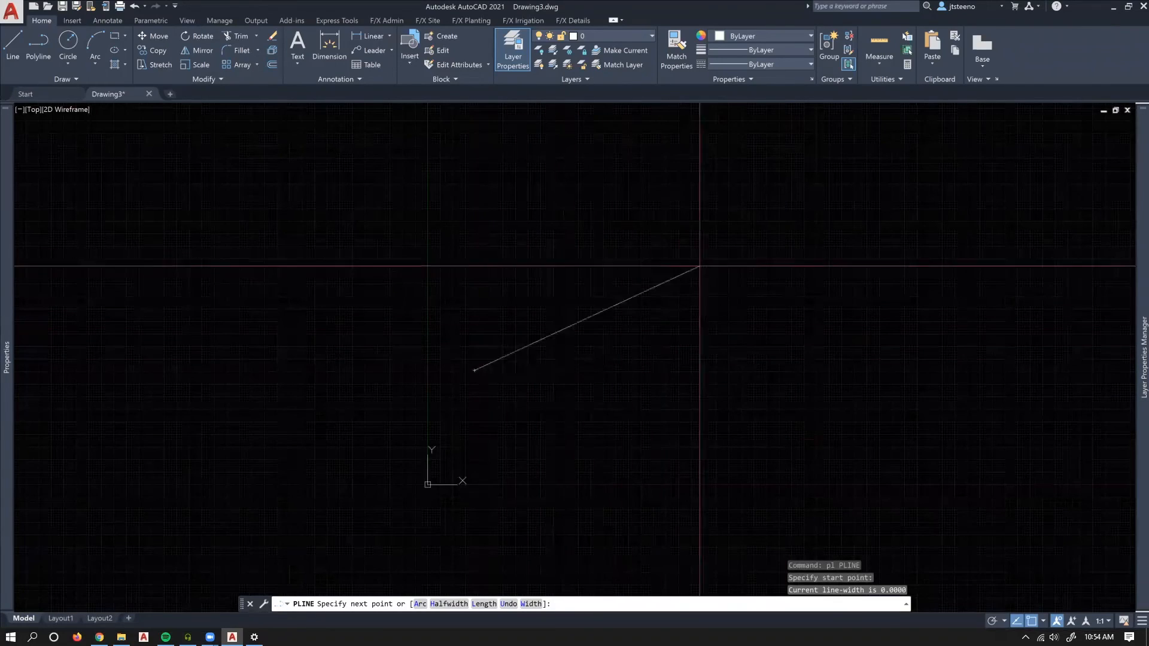
{"action": "key", "text": "F8"}
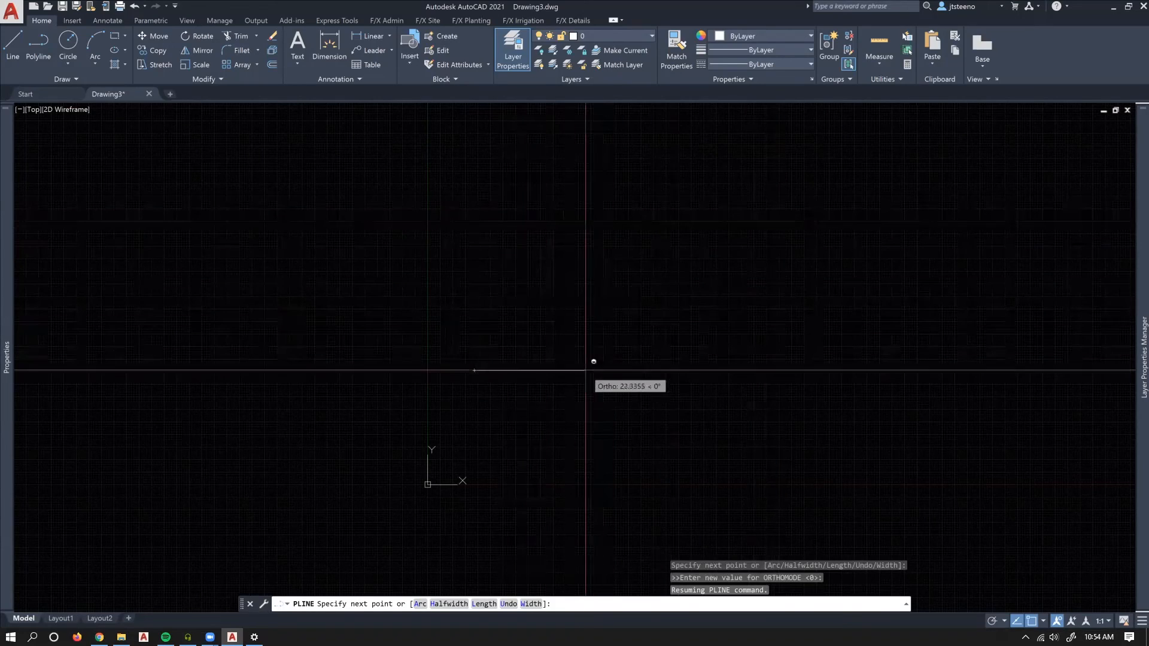
{"action": "scroll", "coordinate": [475, 293], "scroll_direction": "up", "scroll_amount": 5}
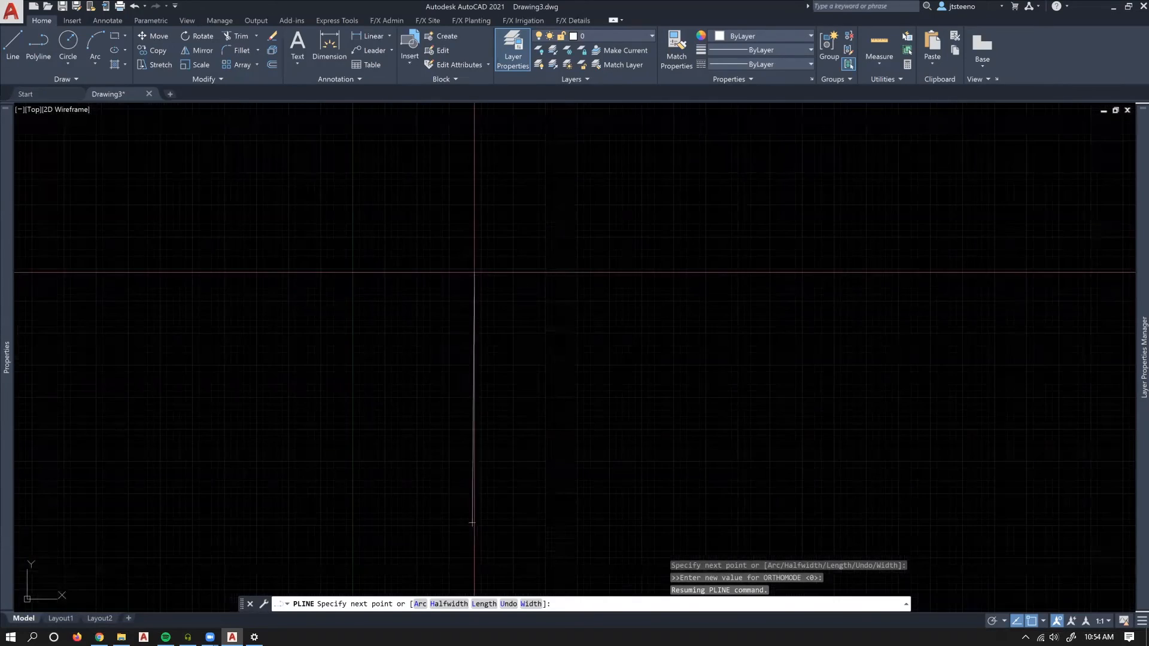
{"action": "scroll", "coordinate": [401, 334], "scroll_direction": "down", "scroll_amount": 4}
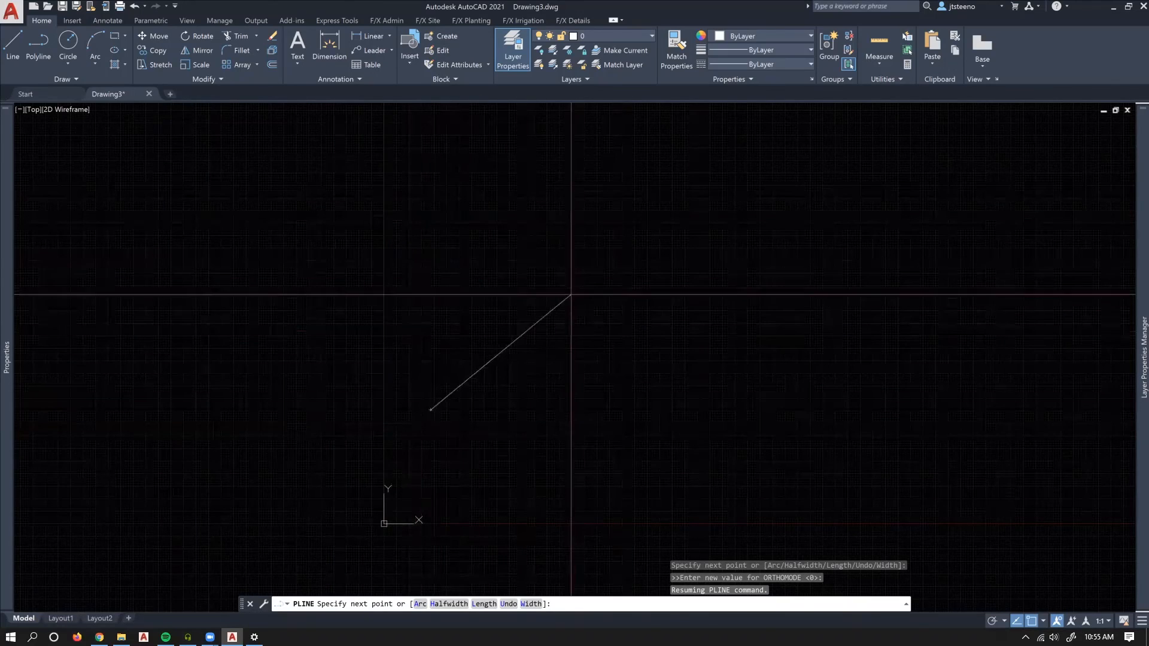
{"action": "key", "text": "F8"}
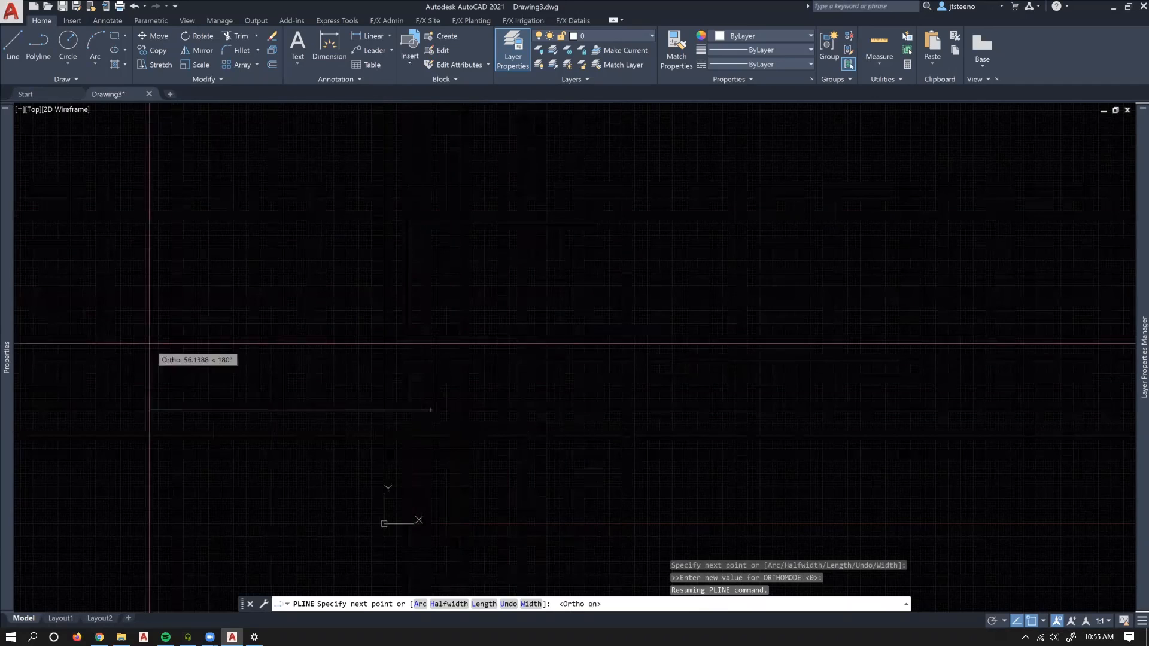
Draw seven ortho segments in turn: right, up, left, down, right, down, and a long one left past the start point.
{"action": "left_click", "coordinate": [675, 410]}
{"action": "left_click", "coordinate": [675, 186]}
{"action": "left_click", "coordinate": [465, 186]}
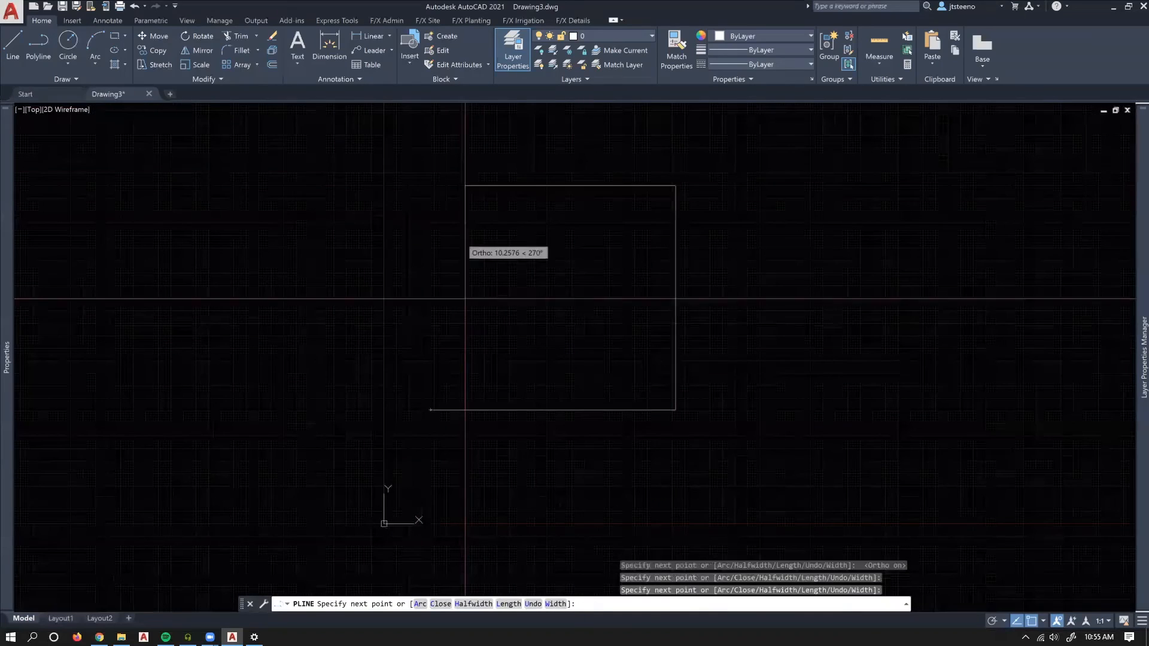
{"action": "left_click", "coordinate": [465, 307]}
{"action": "left_click", "coordinate": [628, 306]}
{"action": "left_click", "coordinate": [628, 364]}
{"action": "left_click", "coordinate": [268, 364]}
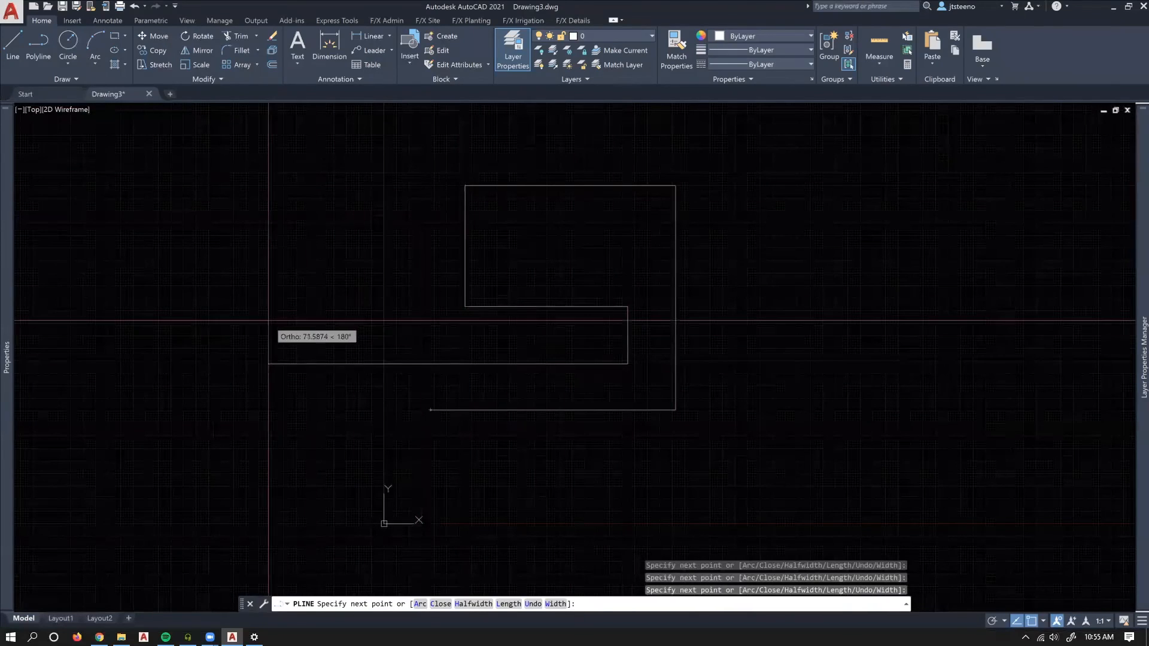
Continue the polyline up and across the top, and snap to the inner outline's upper-right corner and its lower-left corner.
{"action": "left_click", "coordinate": [269, 128]}
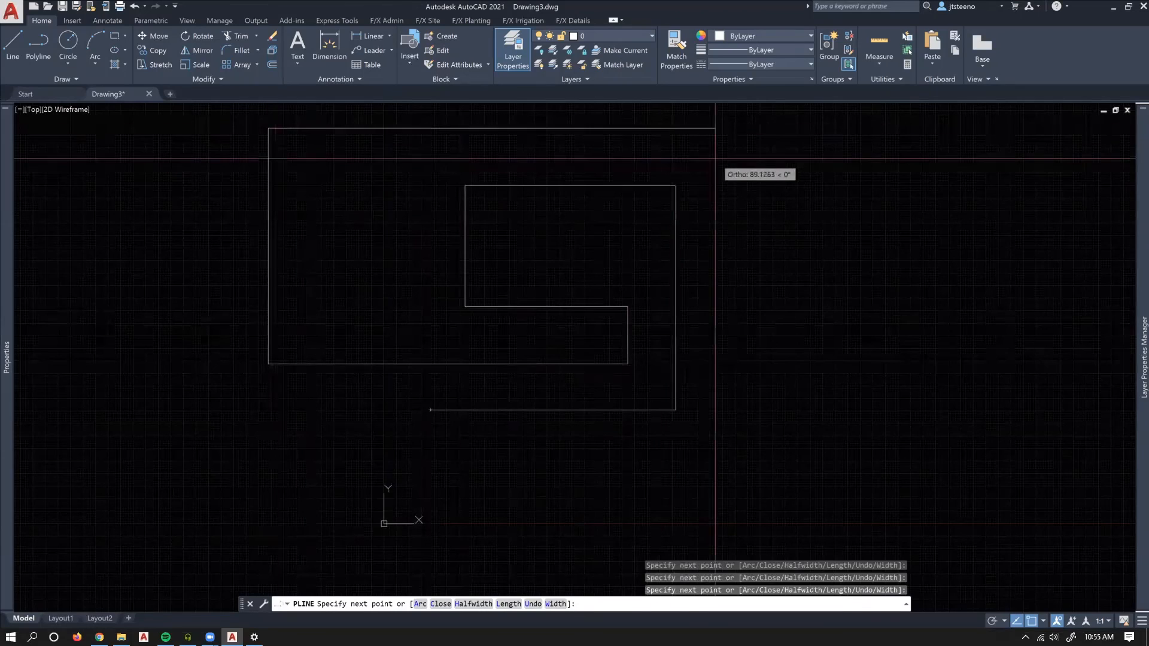
{"action": "left_click", "coordinate": [675, 186]}
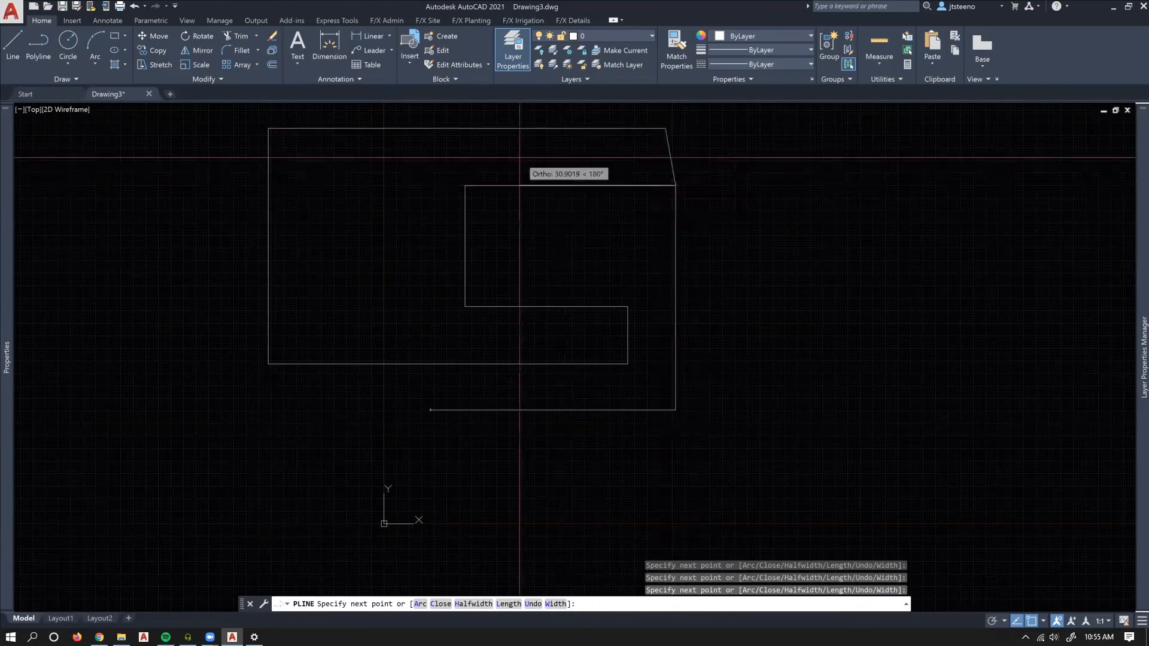
{"action": "left_click", "coordinate": [465, 307]}
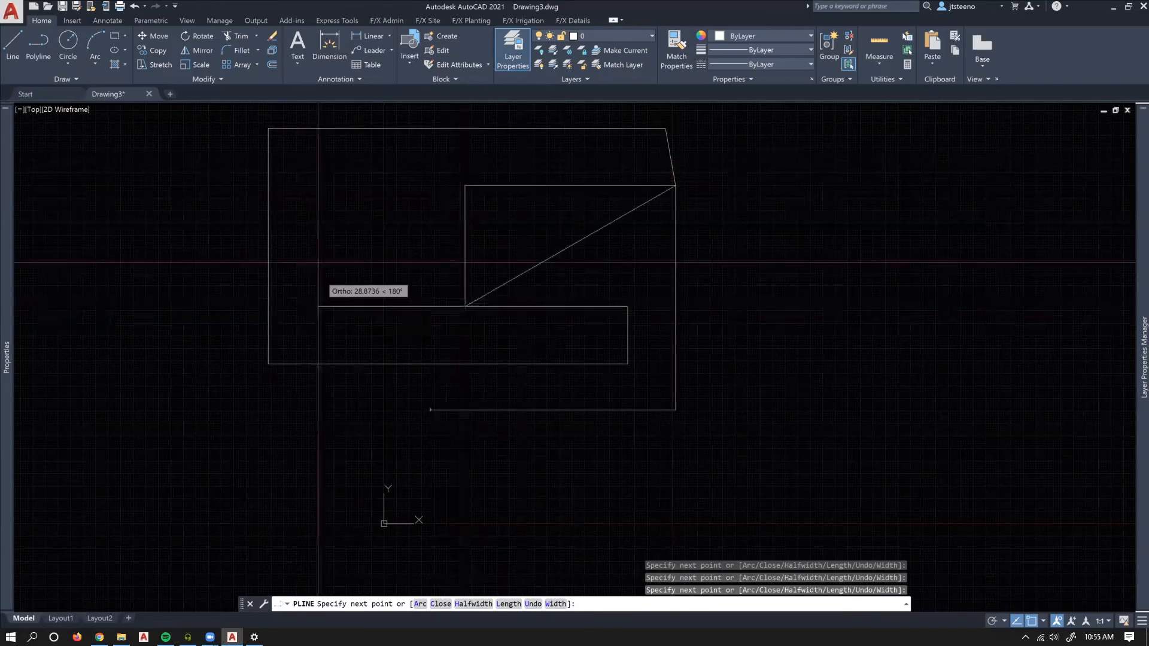
Turn ortho mode off and add four free-angle segments in the area left of the inner outline.
{"action": "key", "text": "F8"}
{"action": "left_click", "coordinate": [429, 189]}
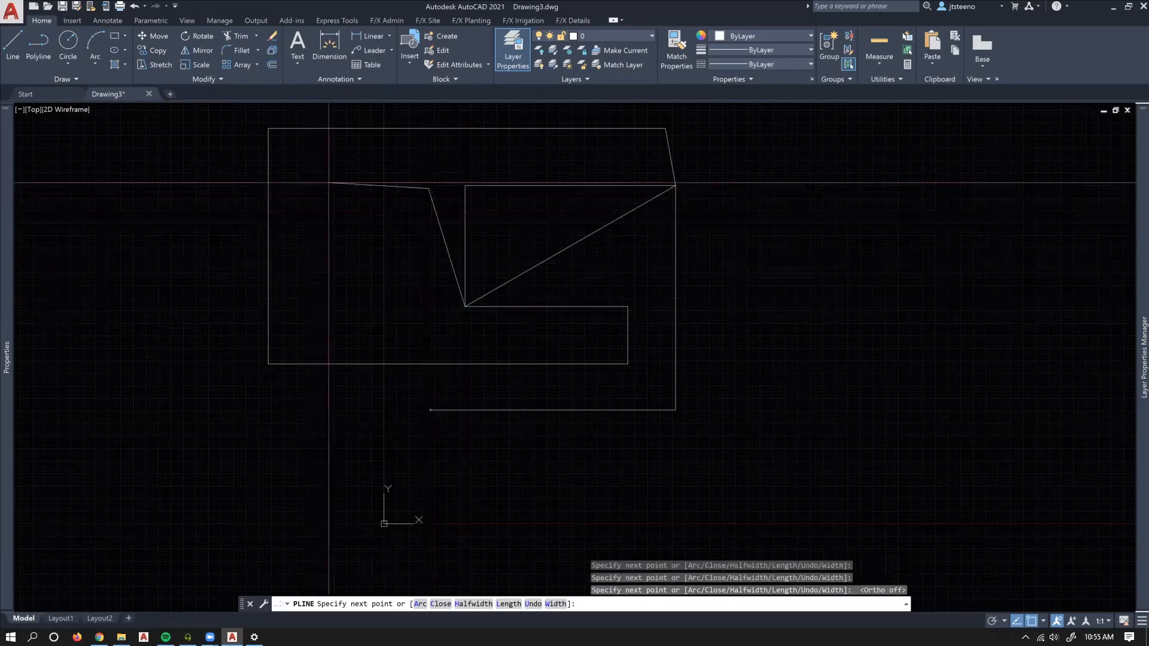
{"action": "left_click", "coordinate": [314, 234]}
{"action": "left_click", "coordinate": [398, 335]}
{"action": "left_click", "coordinate": [427, 248]}
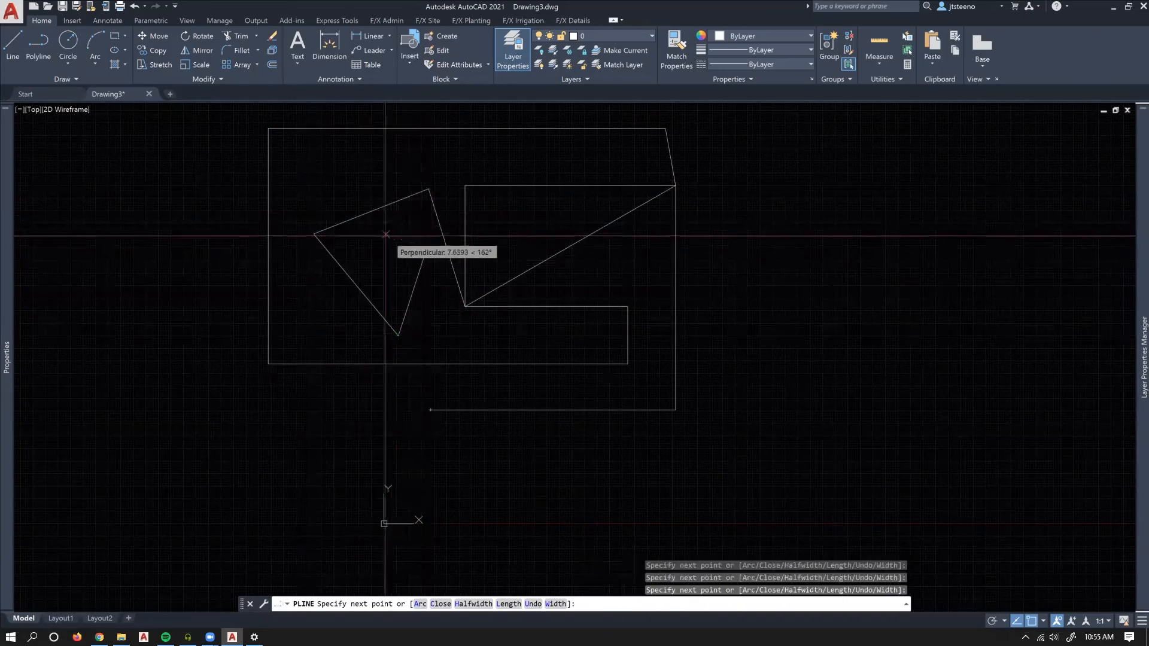